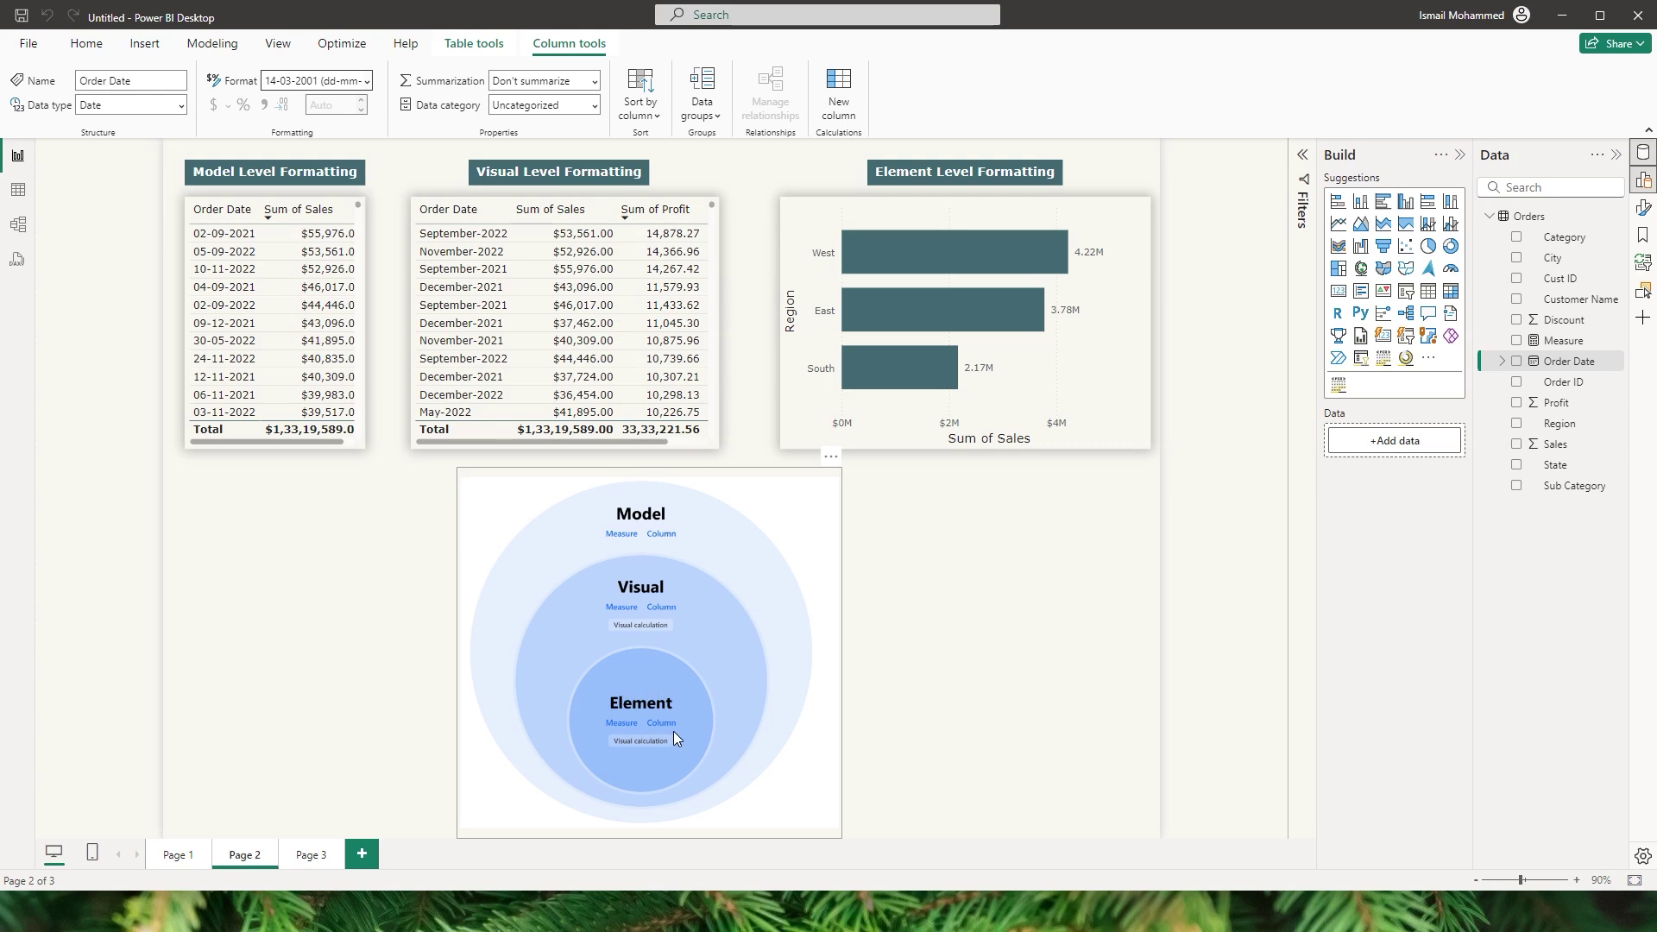
Deselect the layer diagram and scroll to the Model Level table's dd-mm-yy Order Dates, like 20-12-20.
{"action": "left_click", "coordinate": [918, 629]}
{"action": "scroll", "coordinate": [282, 328], "scroll_direction": "down", "scroll_amount": 4}
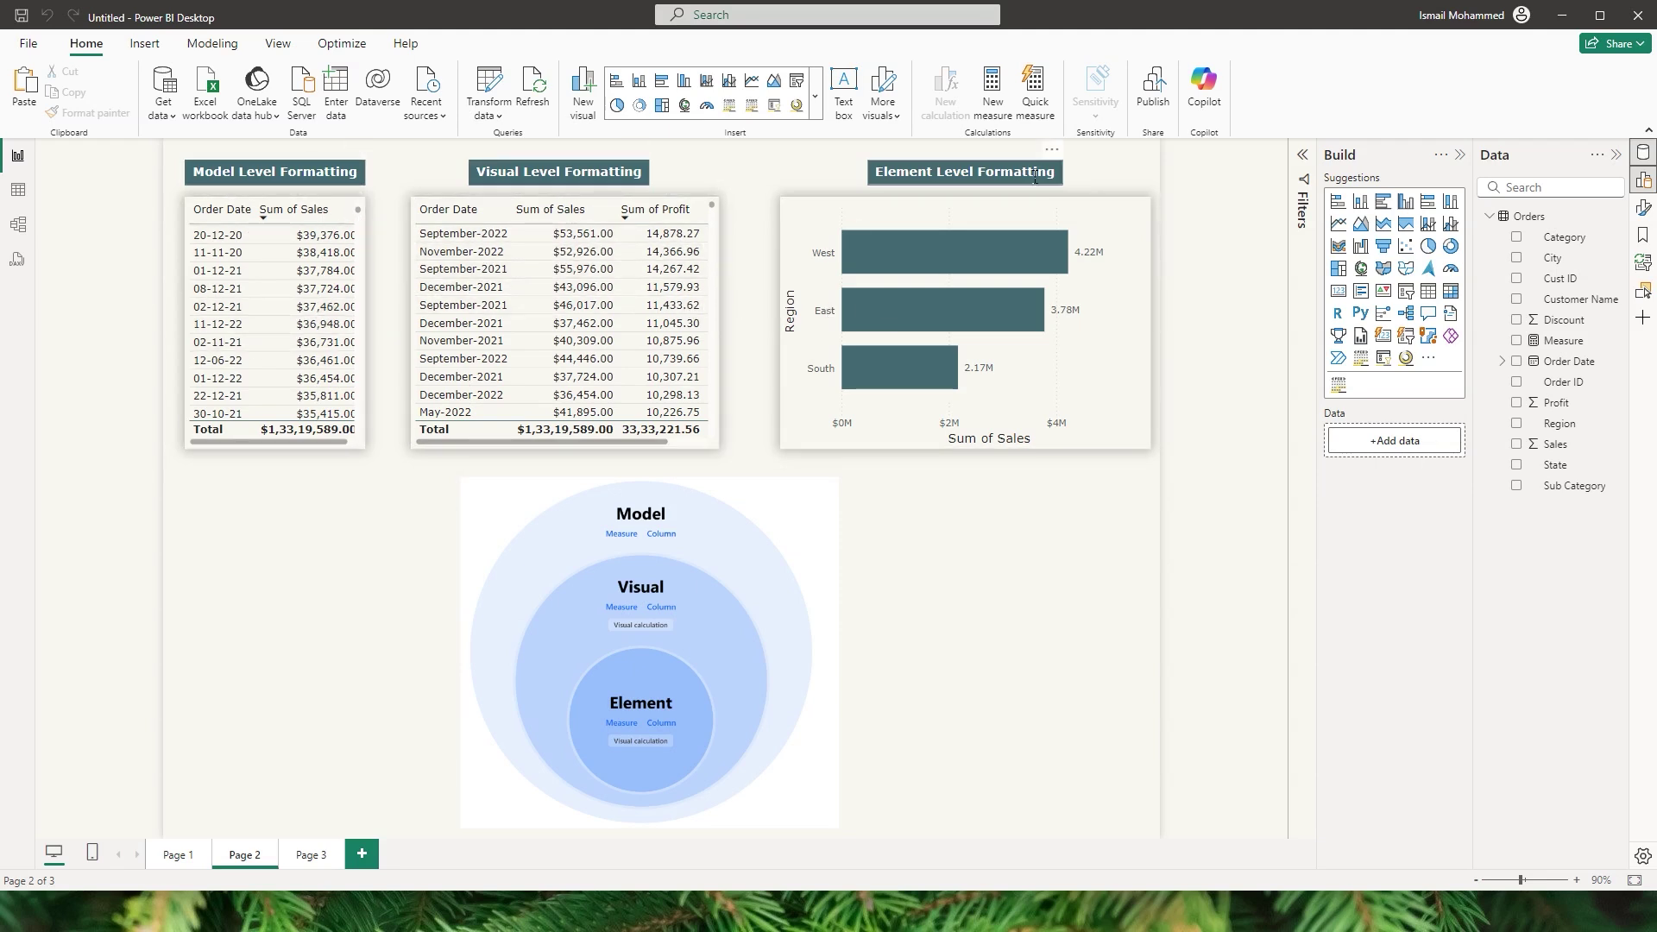
Keep Order Date's model format at 14-03-01 (dd-mm-yy).
{"action": "scroll", "coordinate": [361, 220], "scroll_direction": "down", "scroll_amount": 4}
{"action": "left_click", "coordinate": [362, 224]}
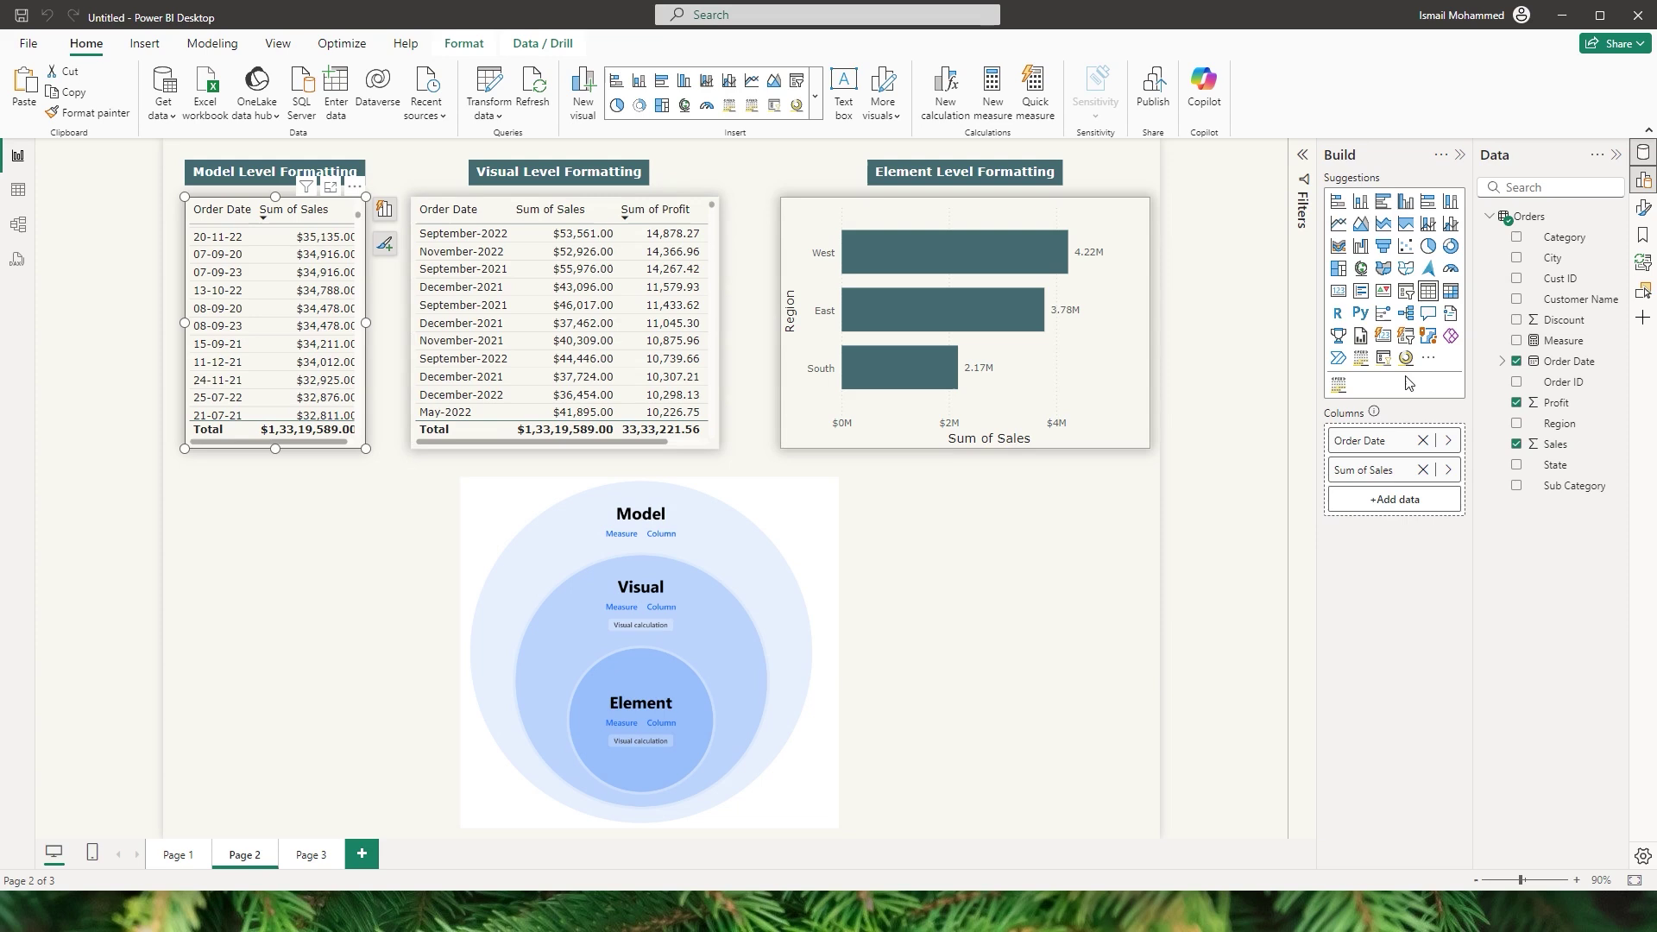
{"action": "left_click", "coordinate": [1584, 366]}
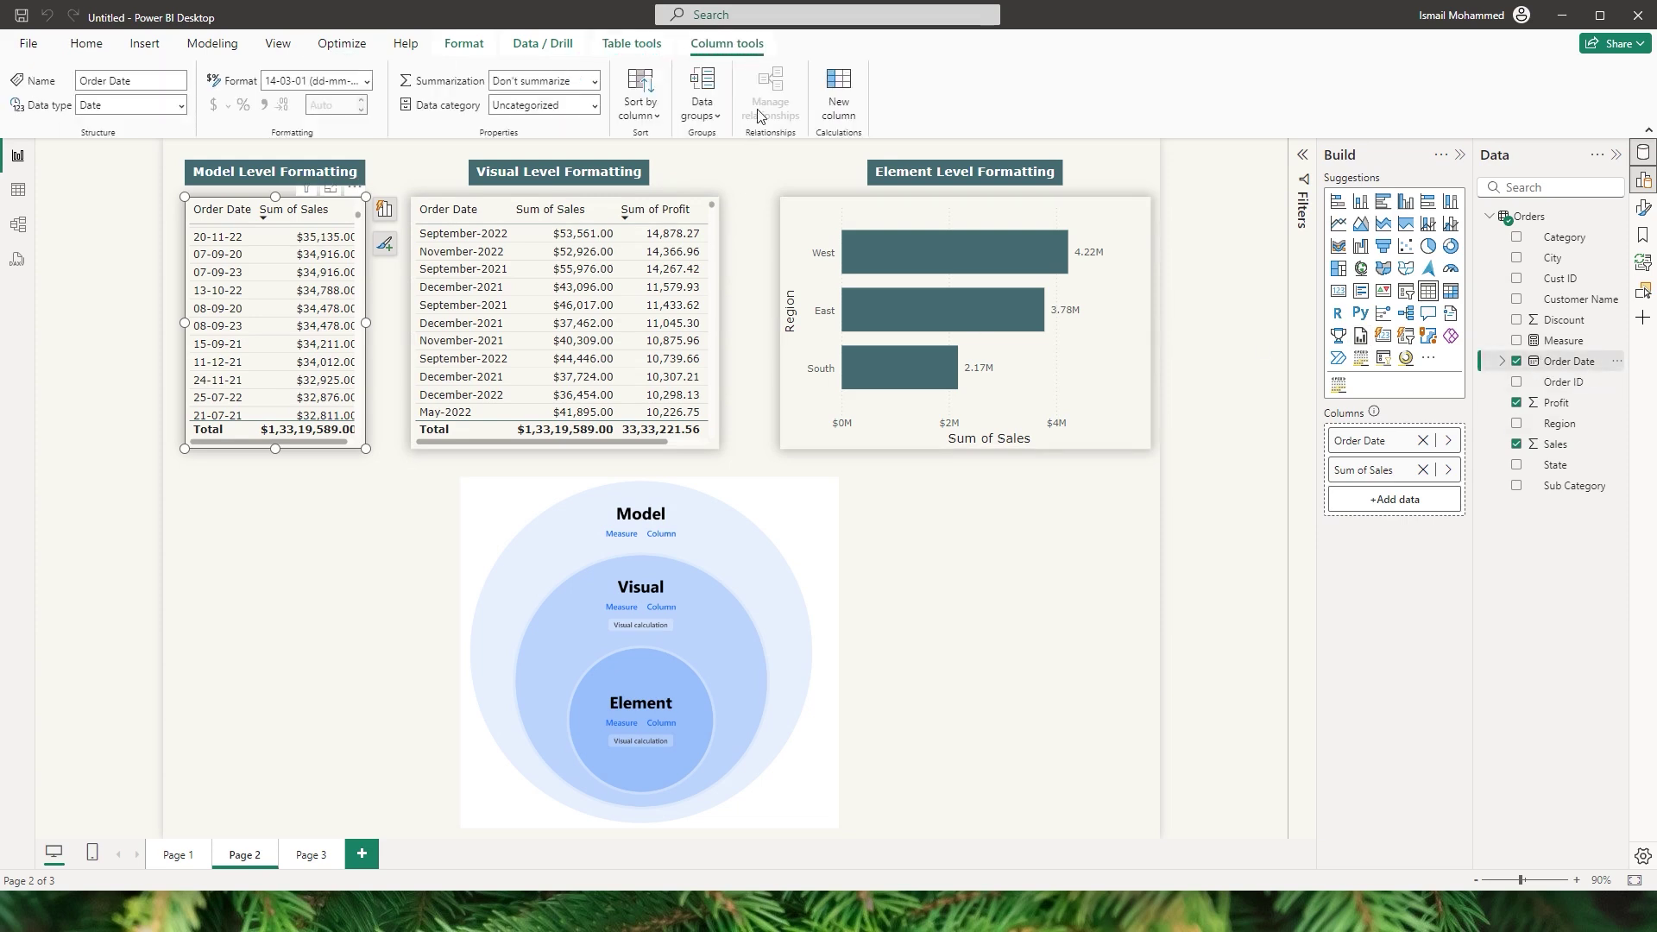
{"action": "left_click", "coordinate": [368, 81]}
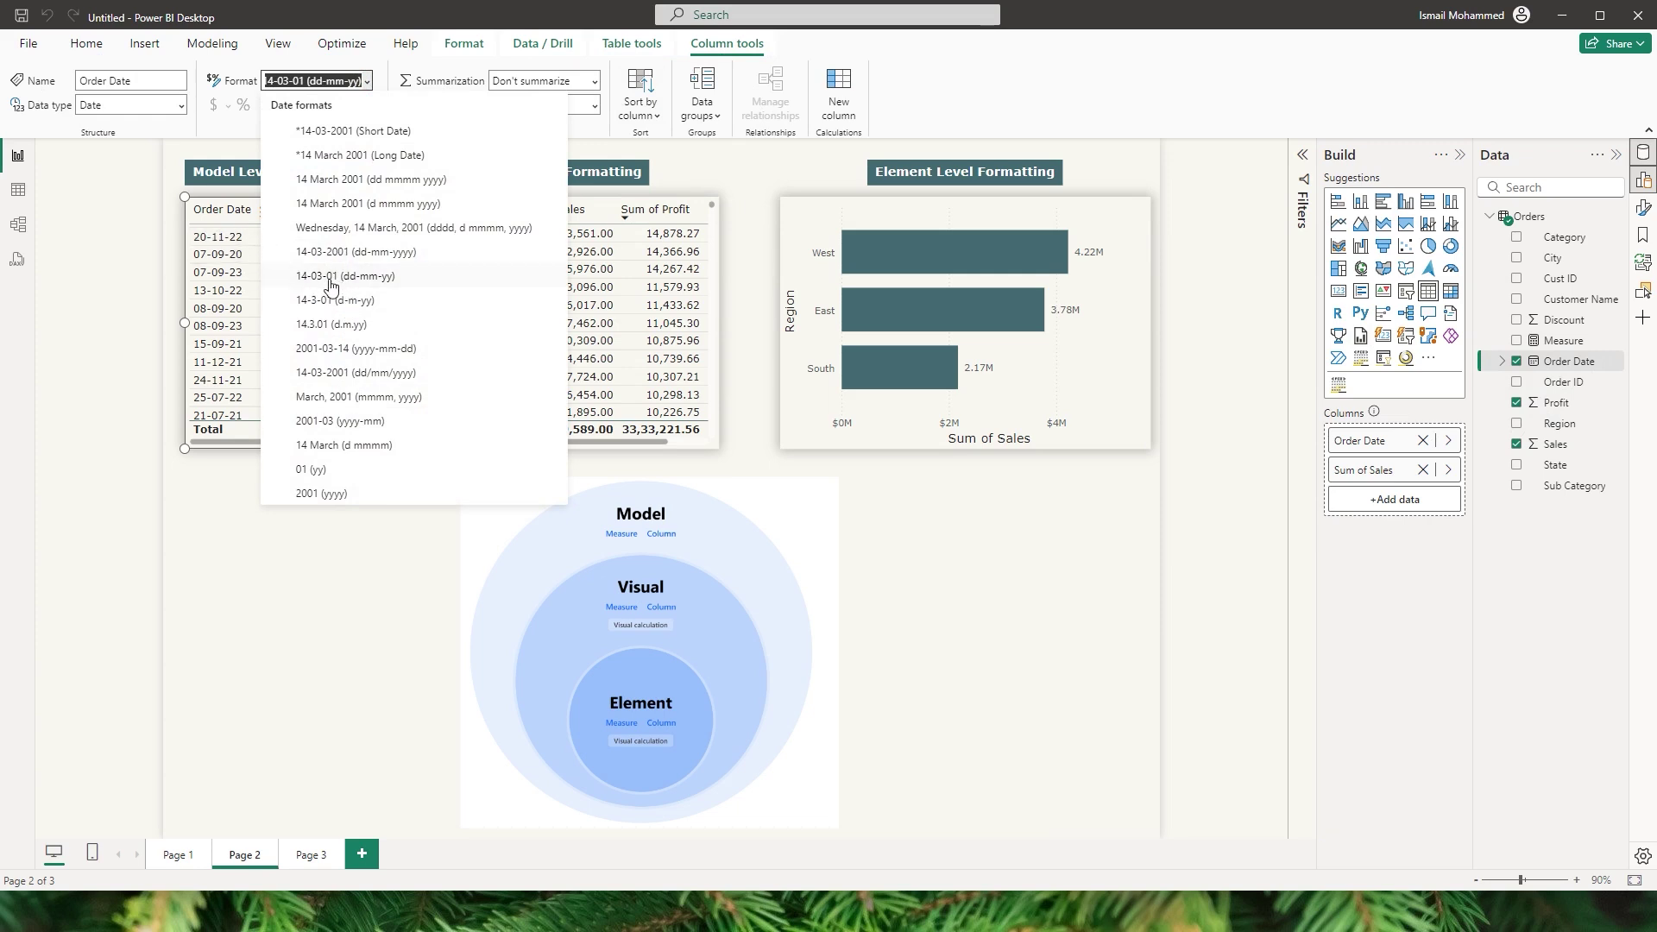
{"action": "left_click", "coordinate": [373, 282]}
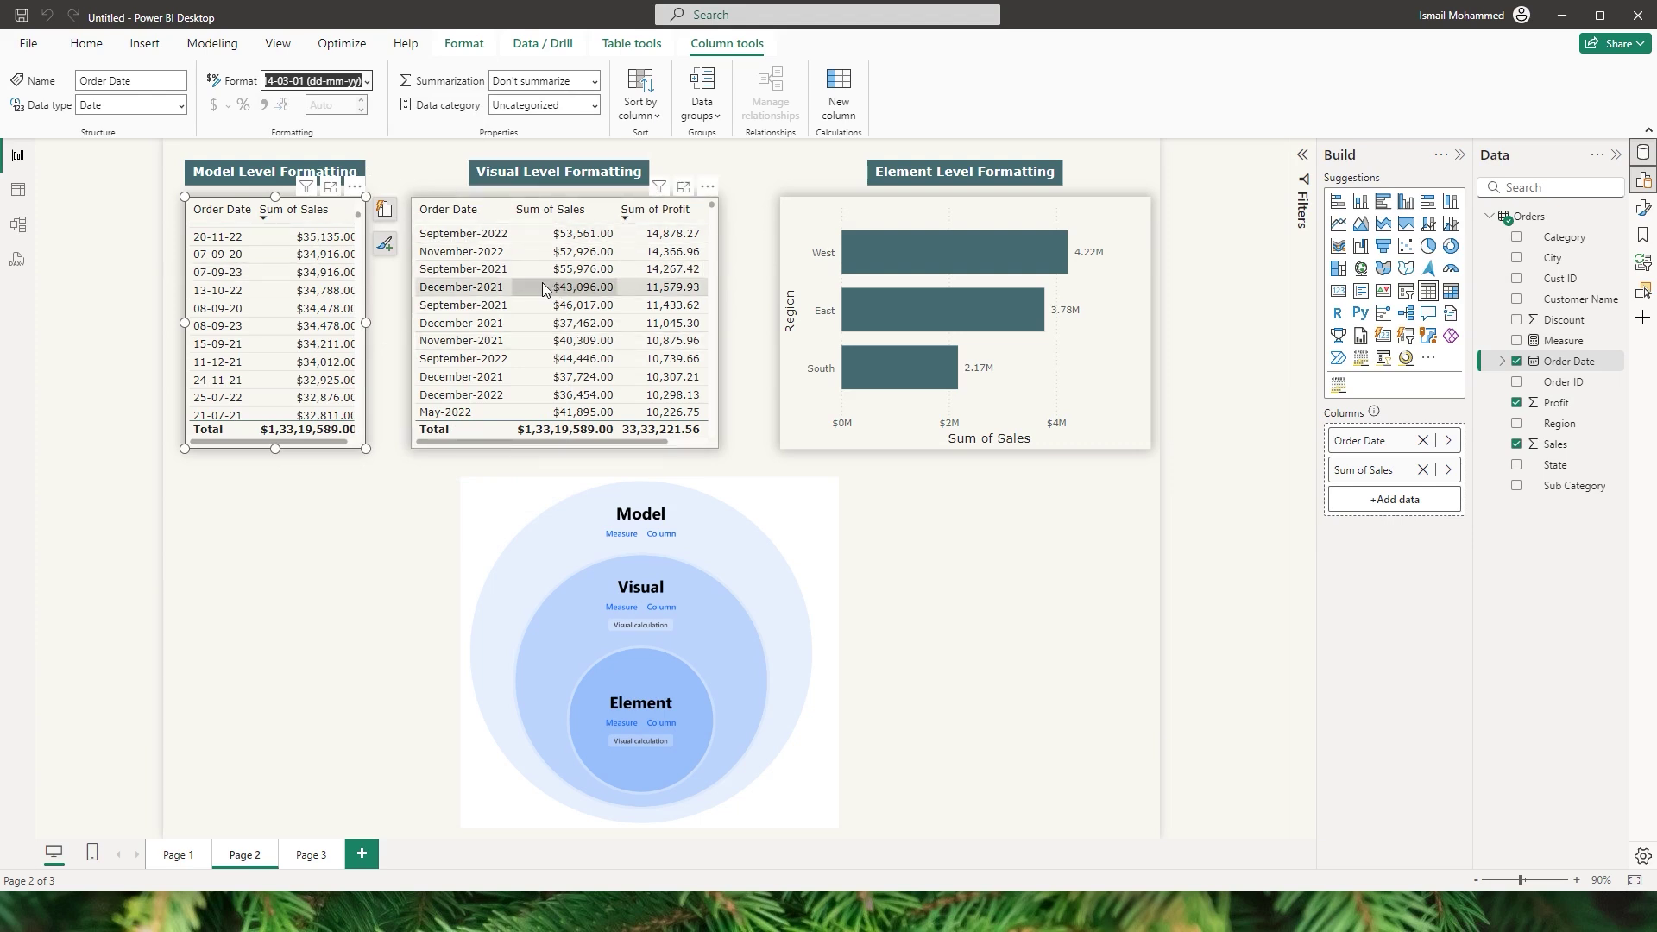
Sort the Visual Level table by Order Date ascending and add an empty table visual.
{"action": "left_click", "coordinate": [498, 210]}
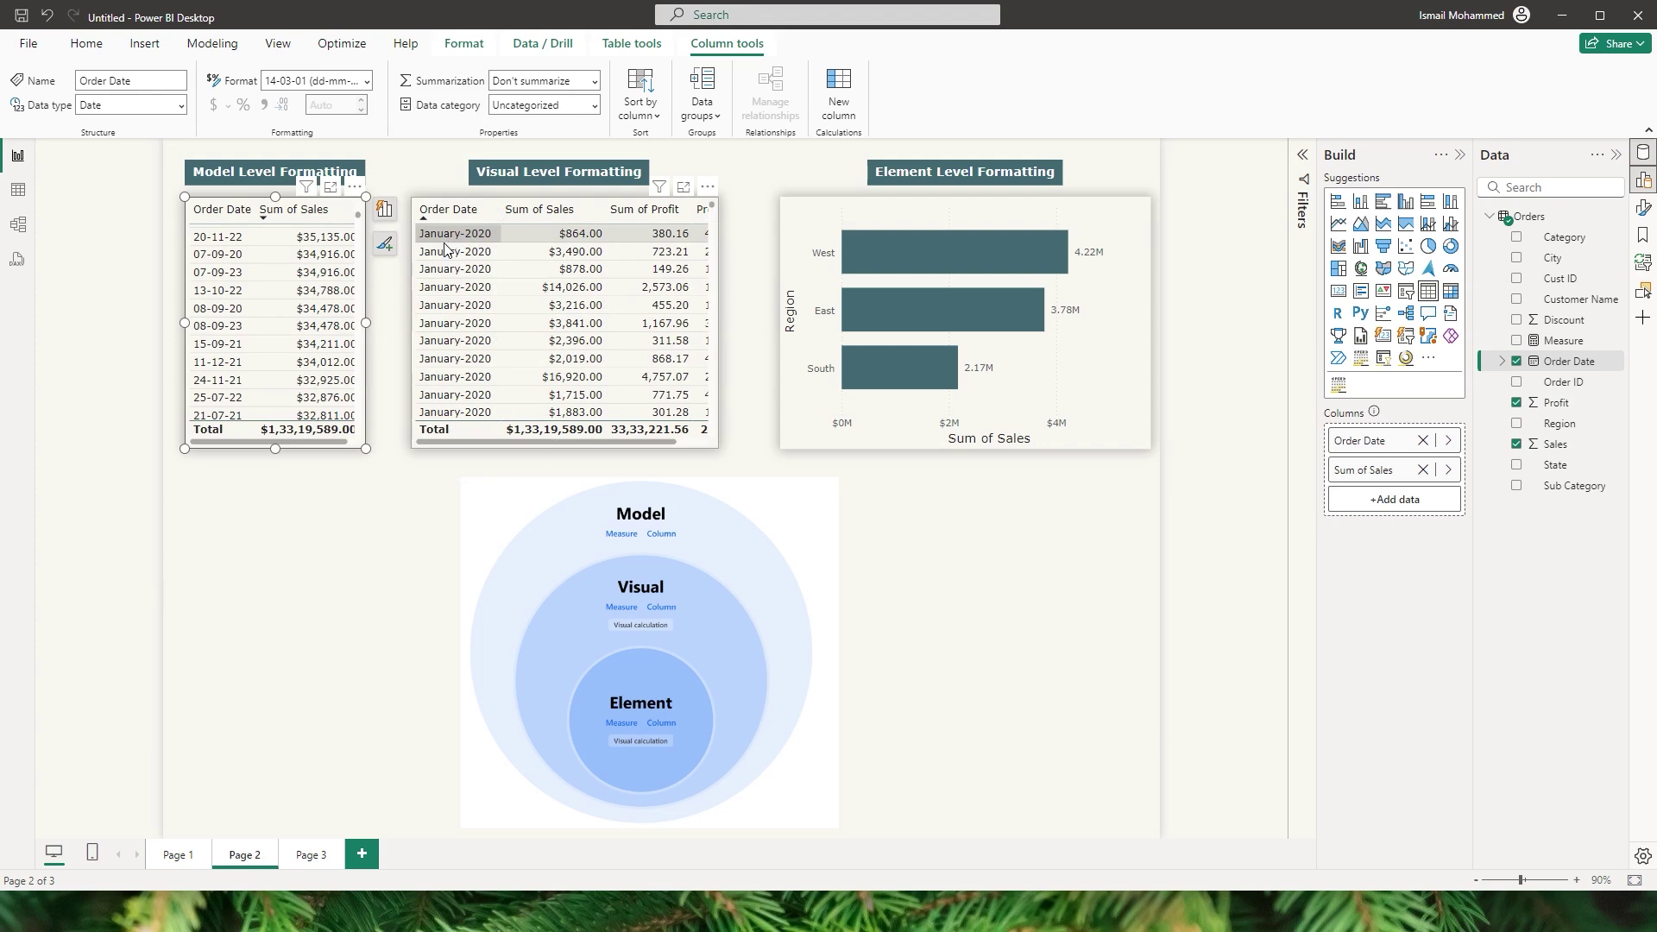
{"action": "left_click", "coordinate": [366, 547]}
{"action": "left_click", "coordinate": [1429, 294]}
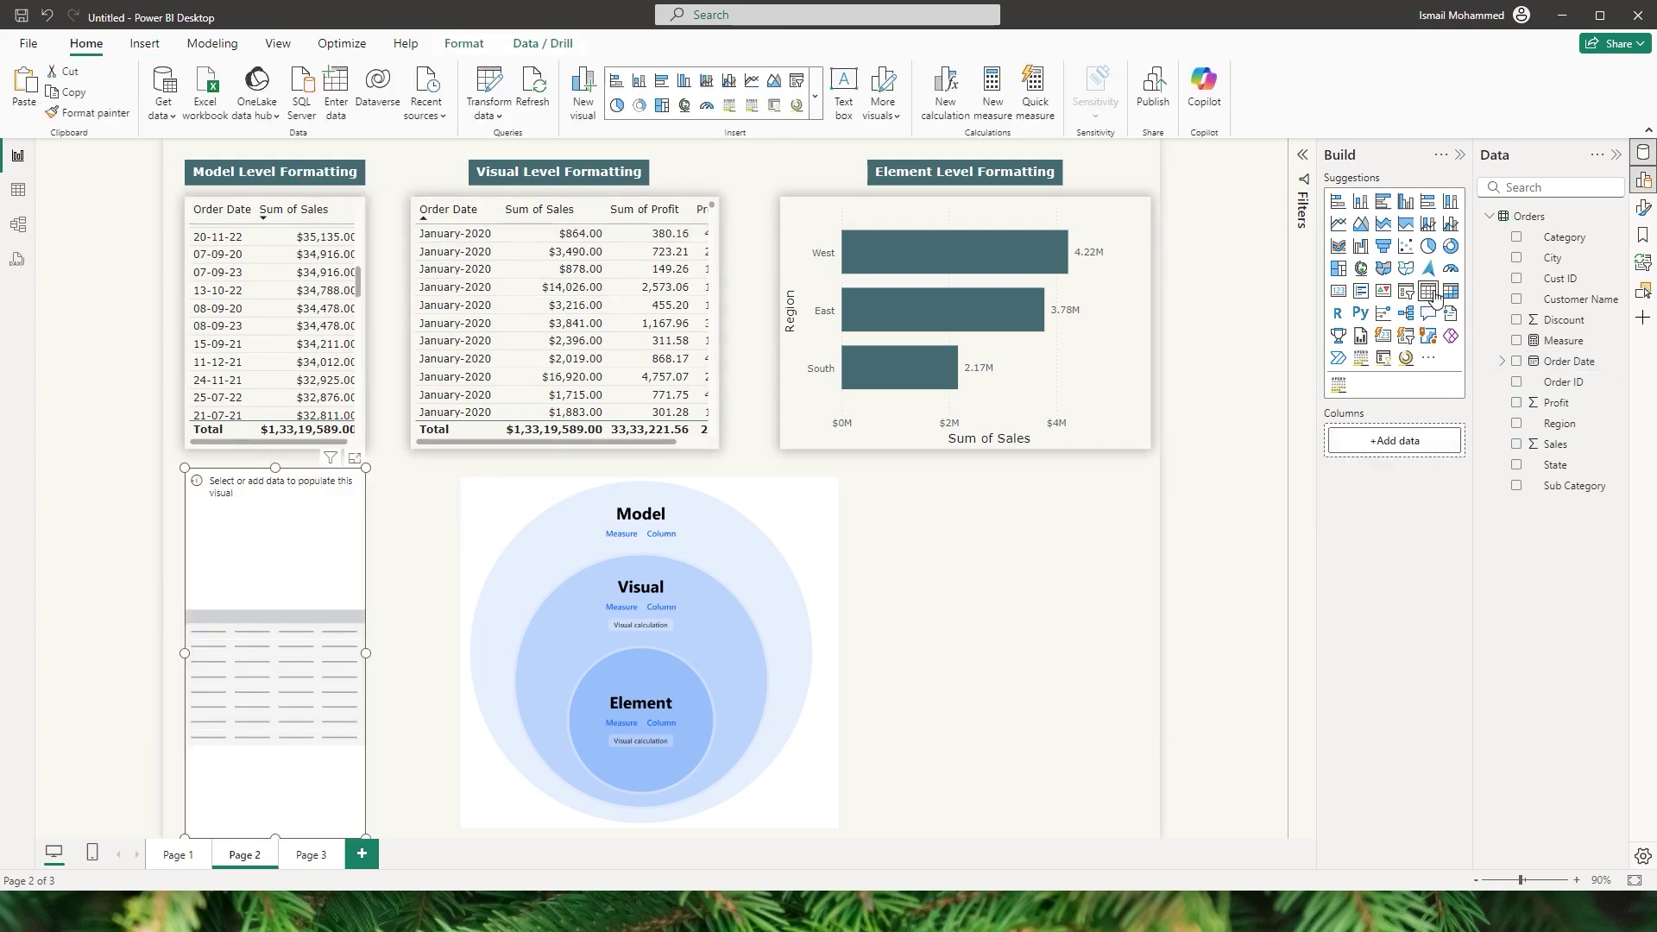
Fill the new table with plain Order Date values and Sum of Sales, then widen it.
{"action": "left_click", "coordinate": [1517, 361]}
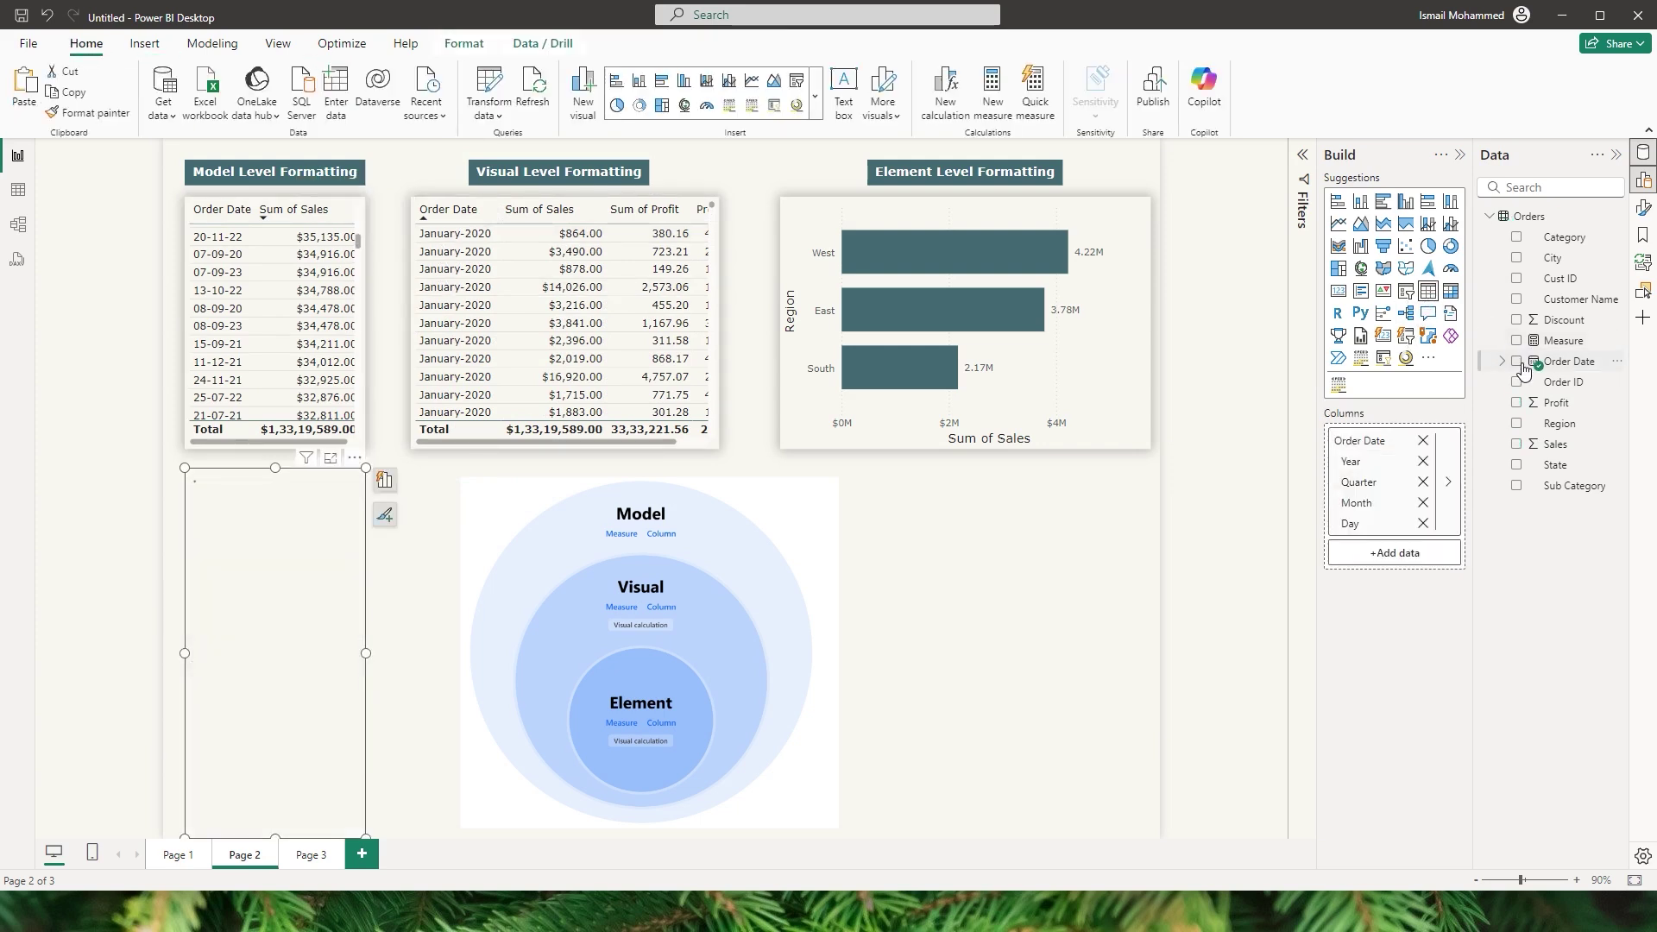
{"action": "left_click", "coordinate": [1526, 447]}
{"action": "right_click", "coordinate": [1416, 441]}
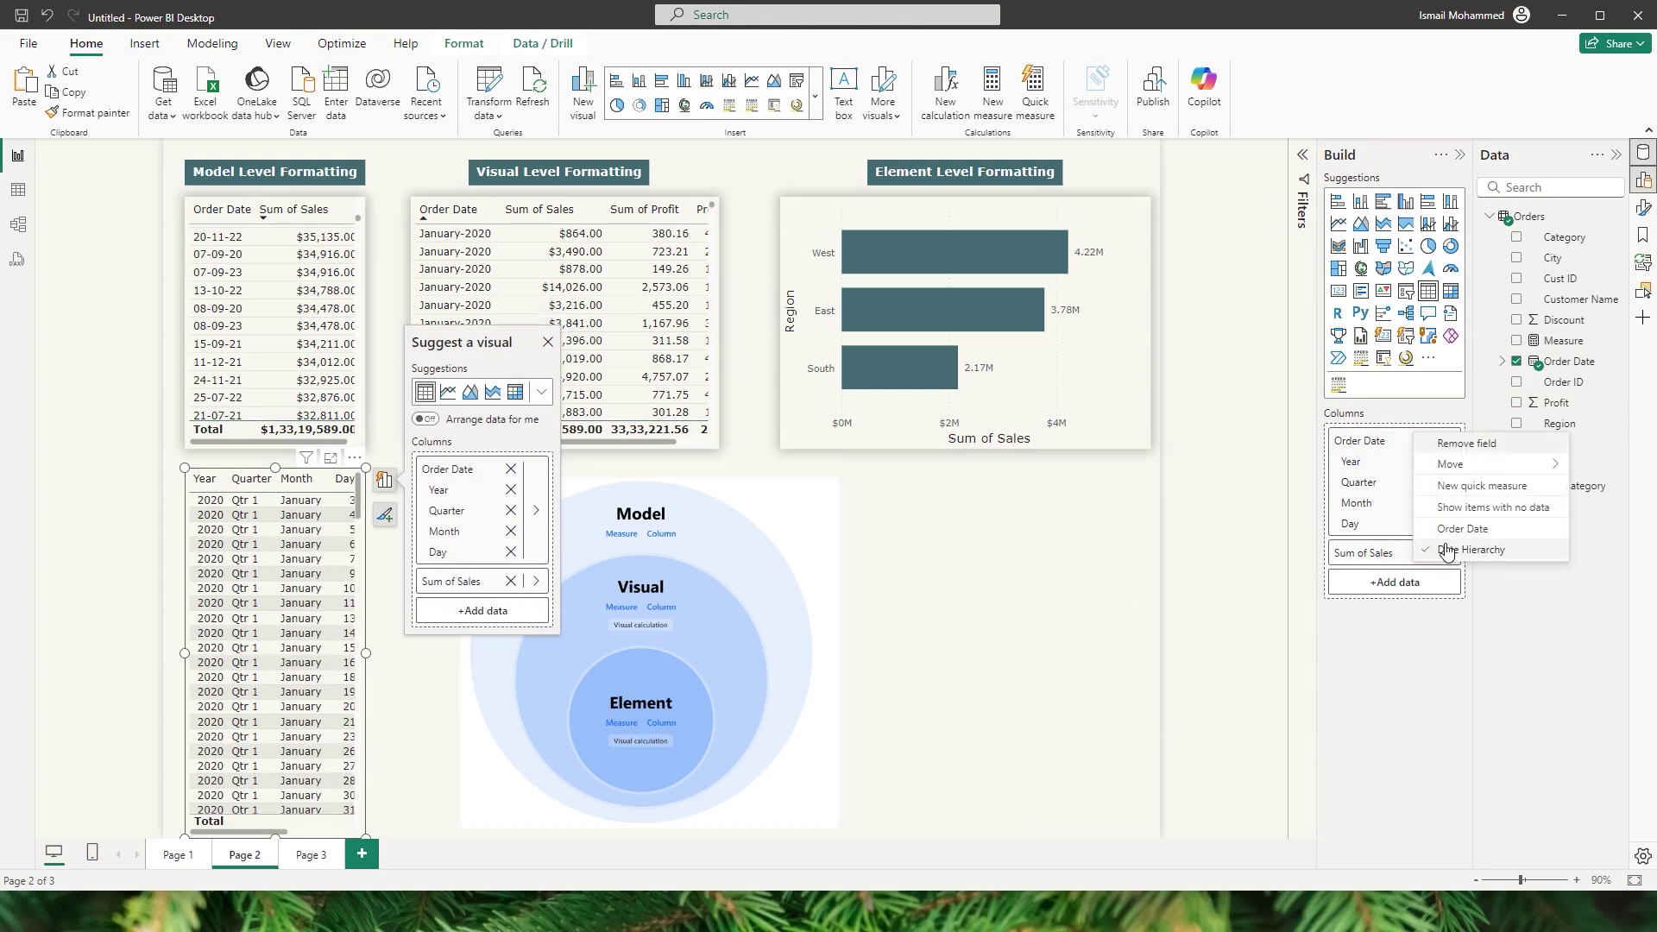
{"action": "left_click", "coordinate": [1447, 551]}
{"action": "left_click_drag", "start_coordinate": [366, 653], "coordinate": [411, 654]}
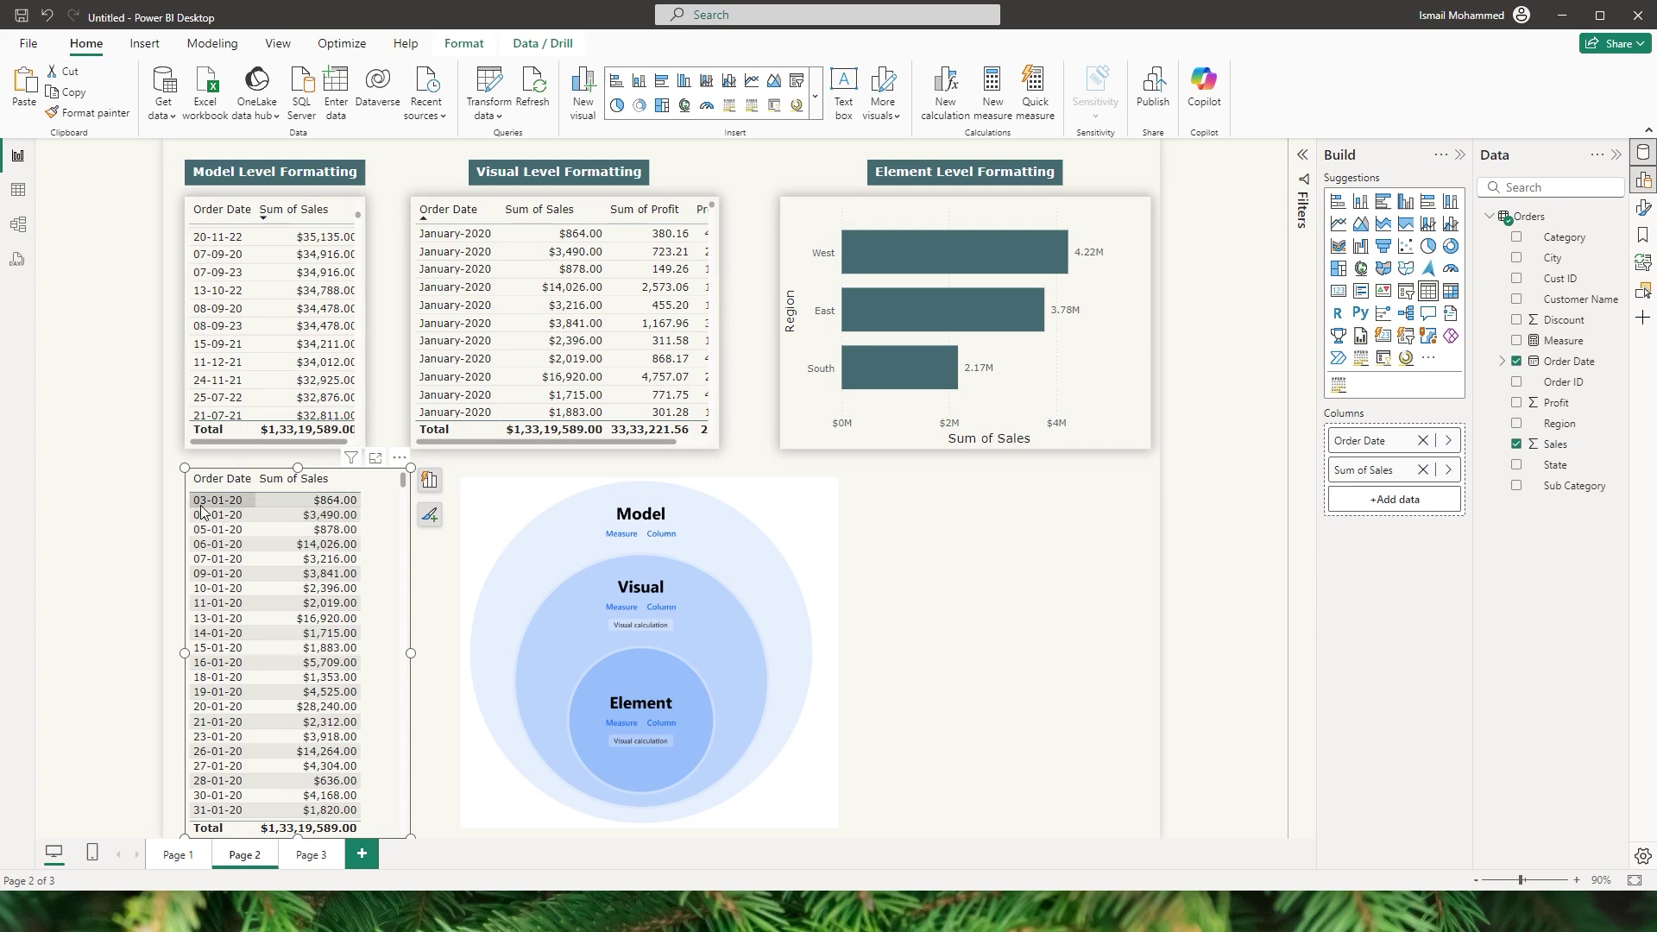
{"action": "left_click", "coordinate": [1580, 361]}
Change Order Date's model format to 2001 (yyyy) so tables list only years.
{"action": "left_click", "coordinate": [367, 81]}
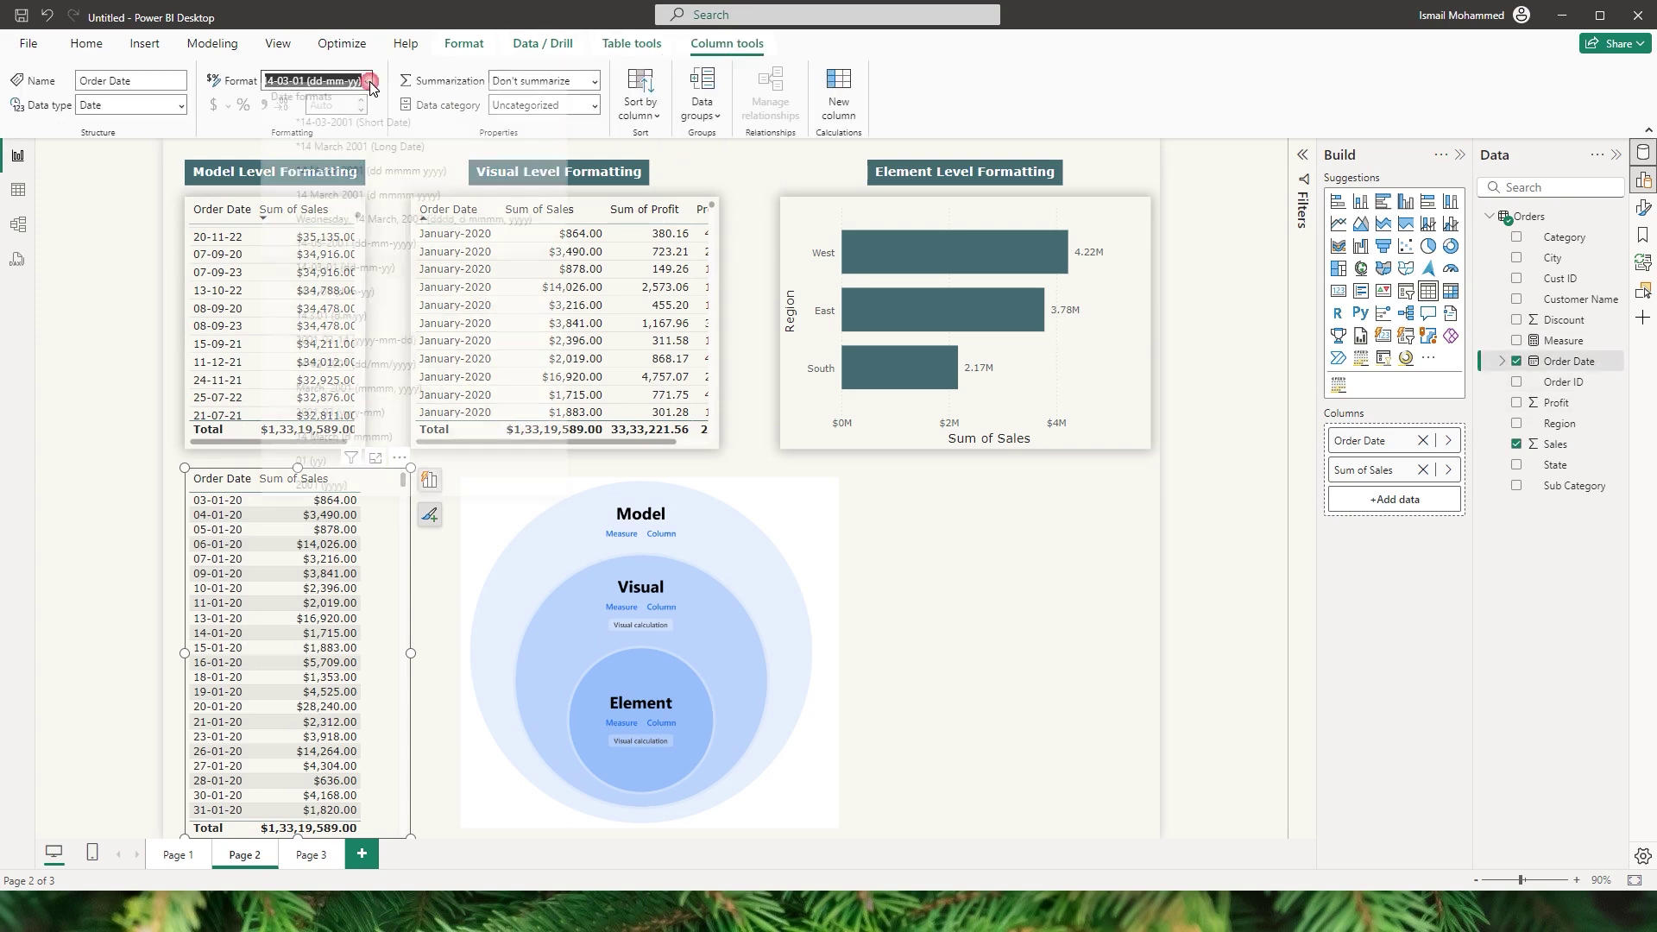
{"action": "left_click", "coordinate": [355, 281]}
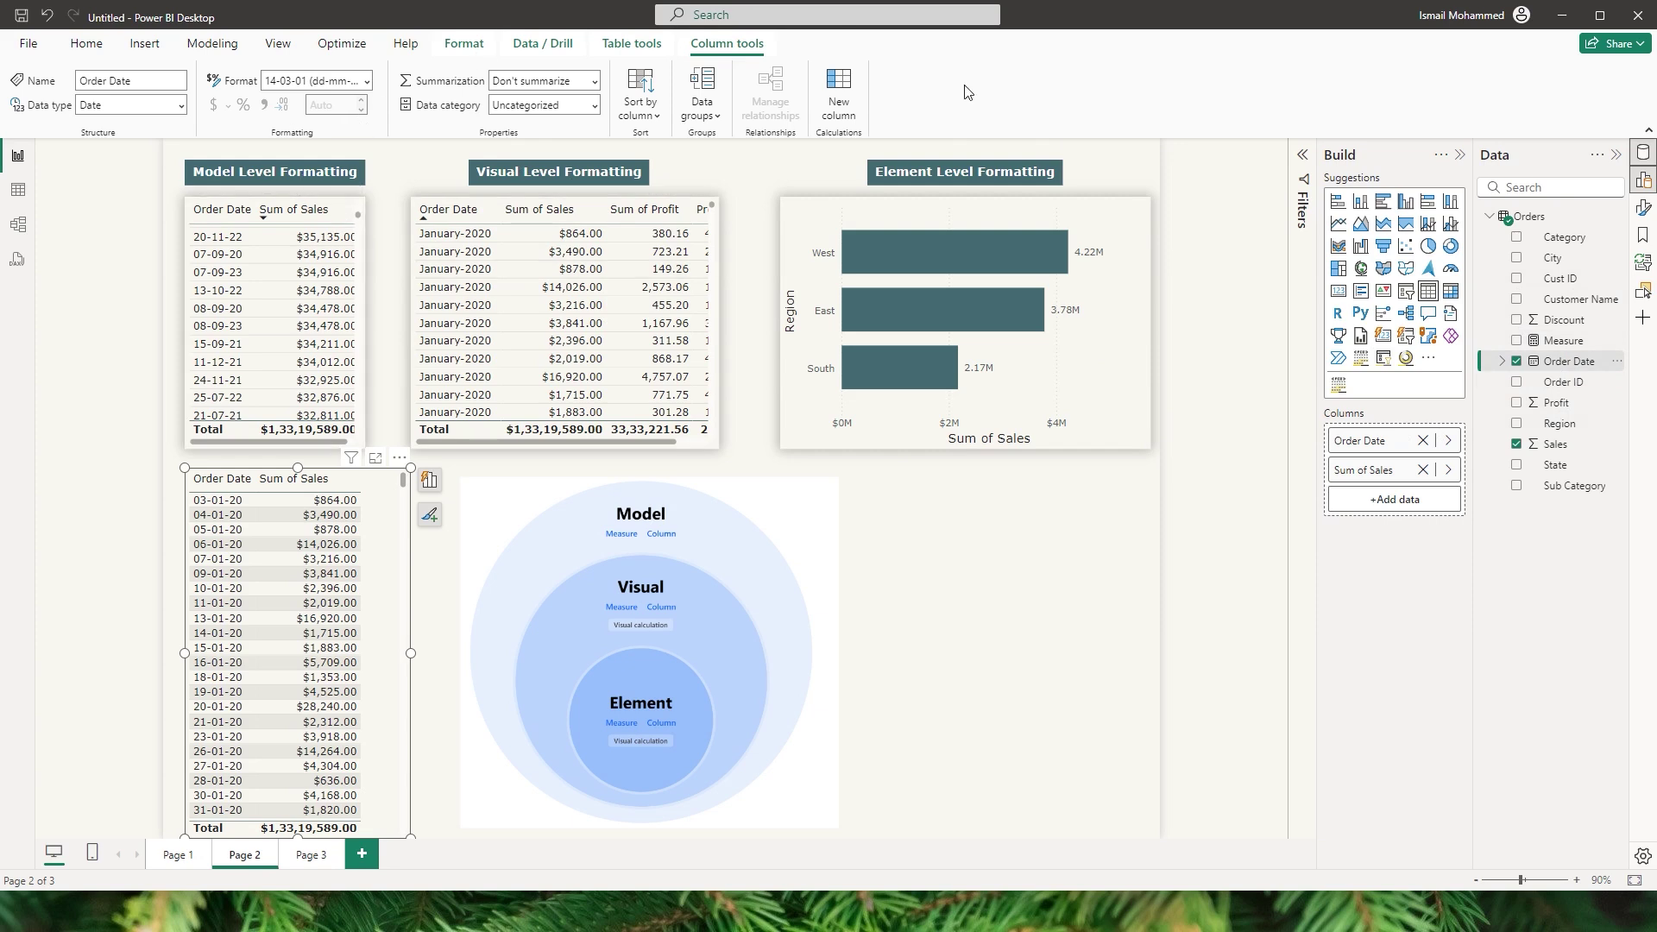
{"action": "left_click", "coordinate": [366, 81]}
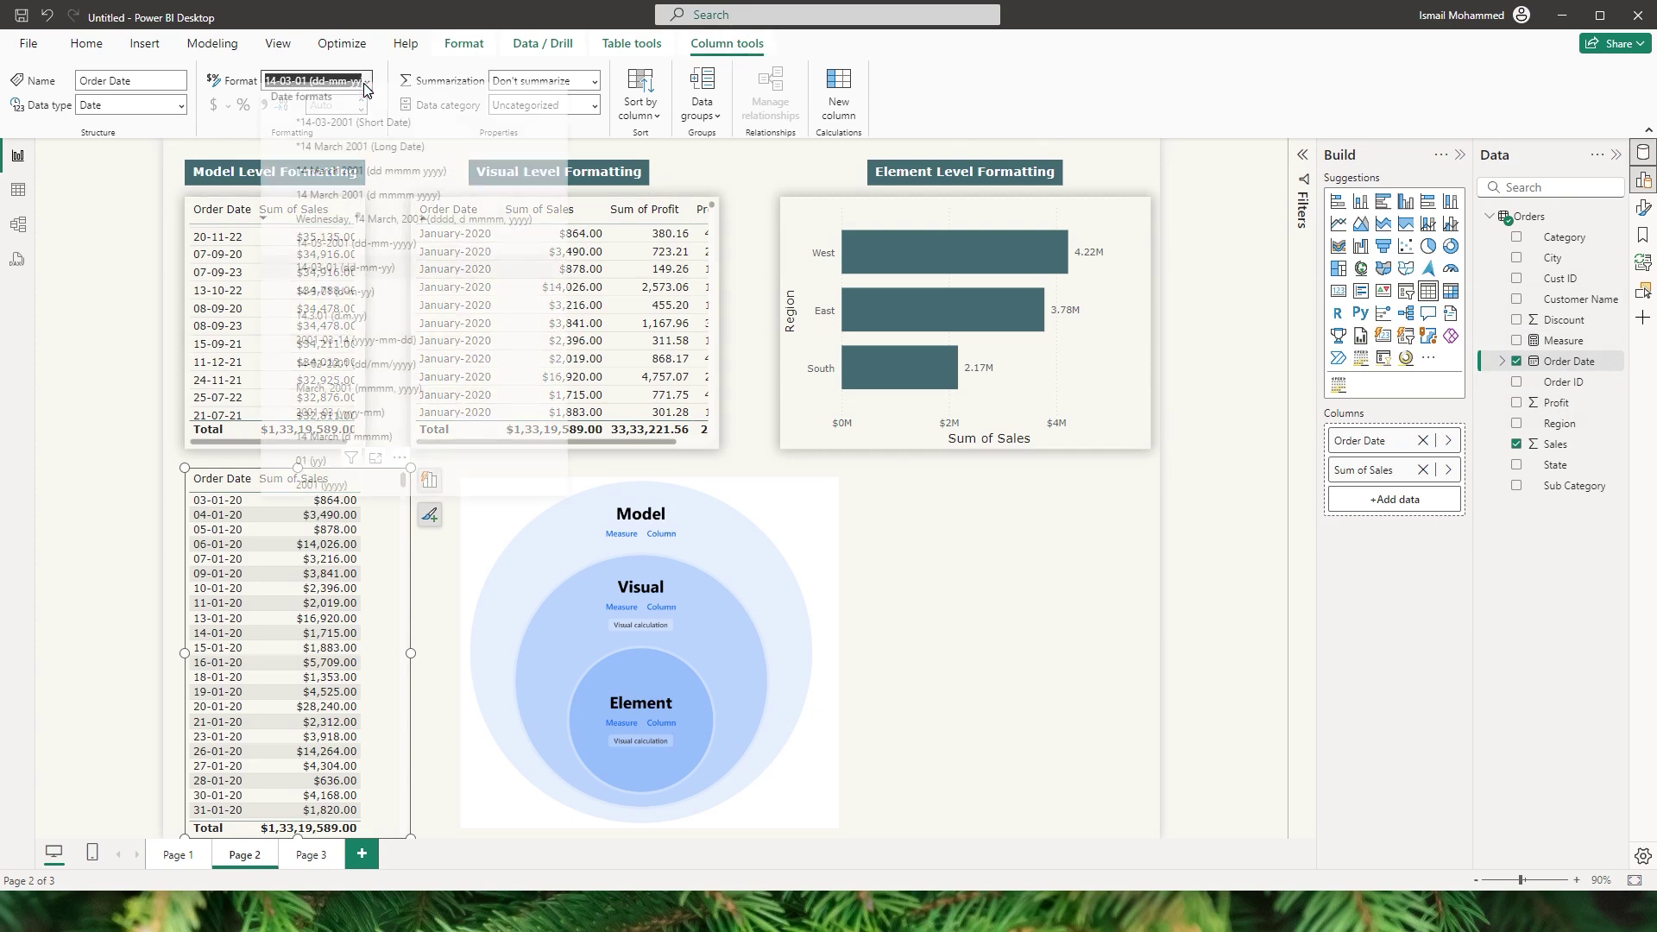
{"action": "left_click", "coordinate": [334, 494]}
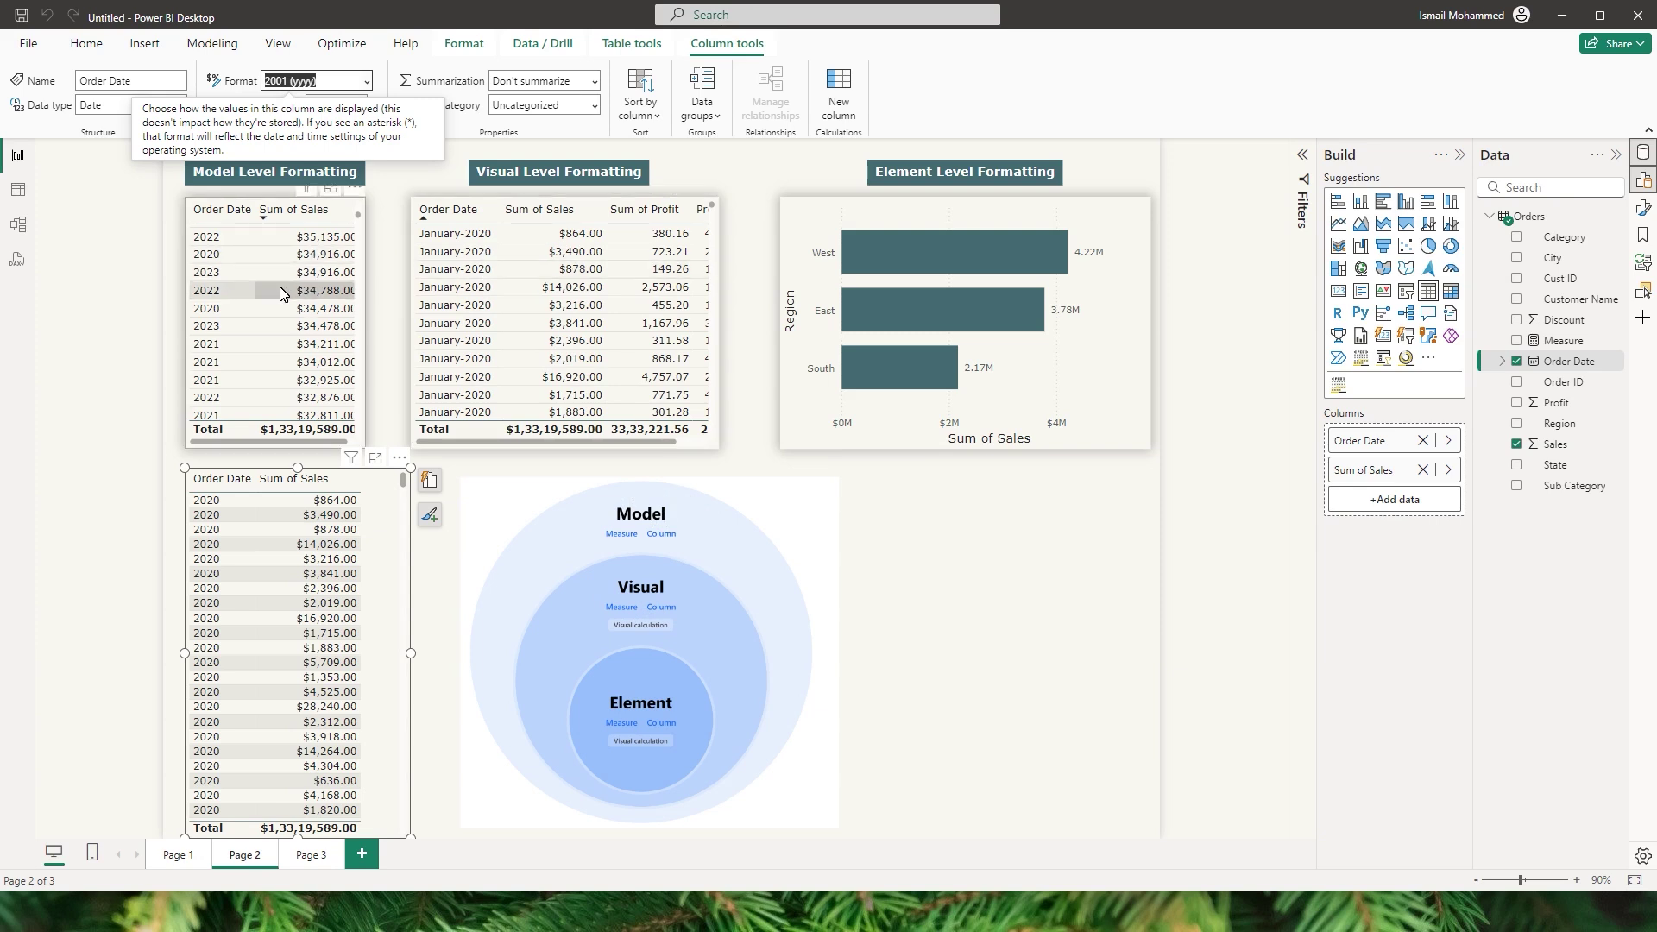
Confirm the Model Level table's Order Date format stays yyyy, leaving the list unchanged.
{"action": "left_click", "coordinate": [413, 293]}
{"action": "scroll", "coordinate": [354, 278], "scroll_direction": "down", "scroll_amount": 4}
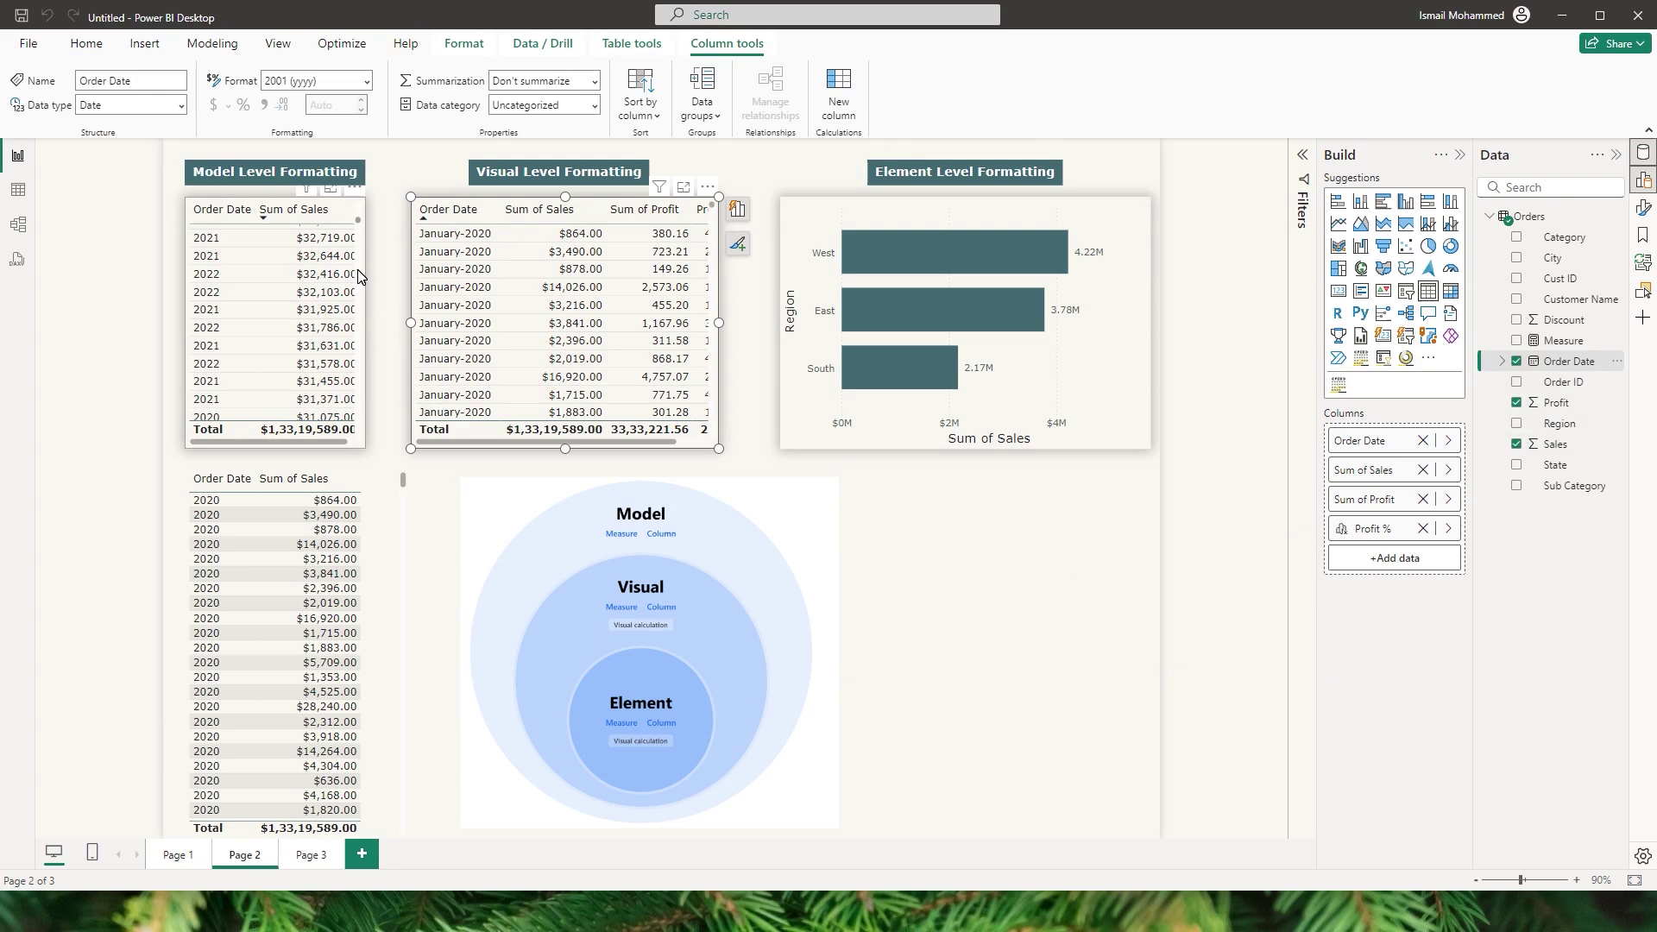
{"action": "left_click", "coordinate": [354, 277]}
{"action": "left_click", "coordinate": [1569, 364]}
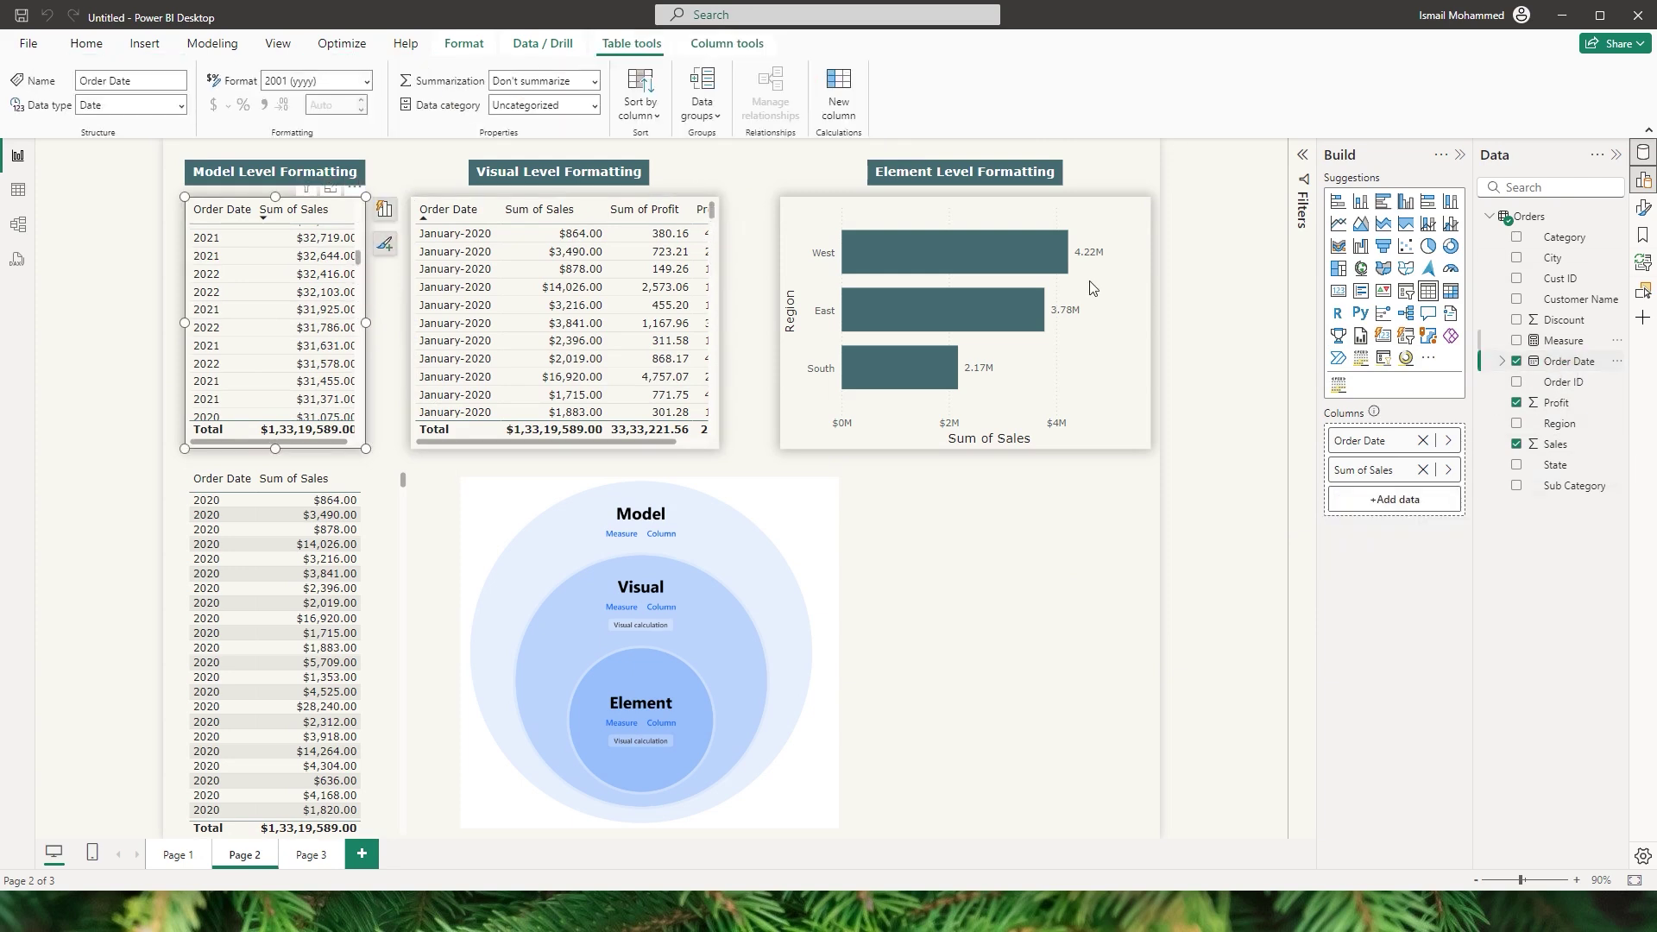
{"action": "left_click", "coordinate": [368, 84]}
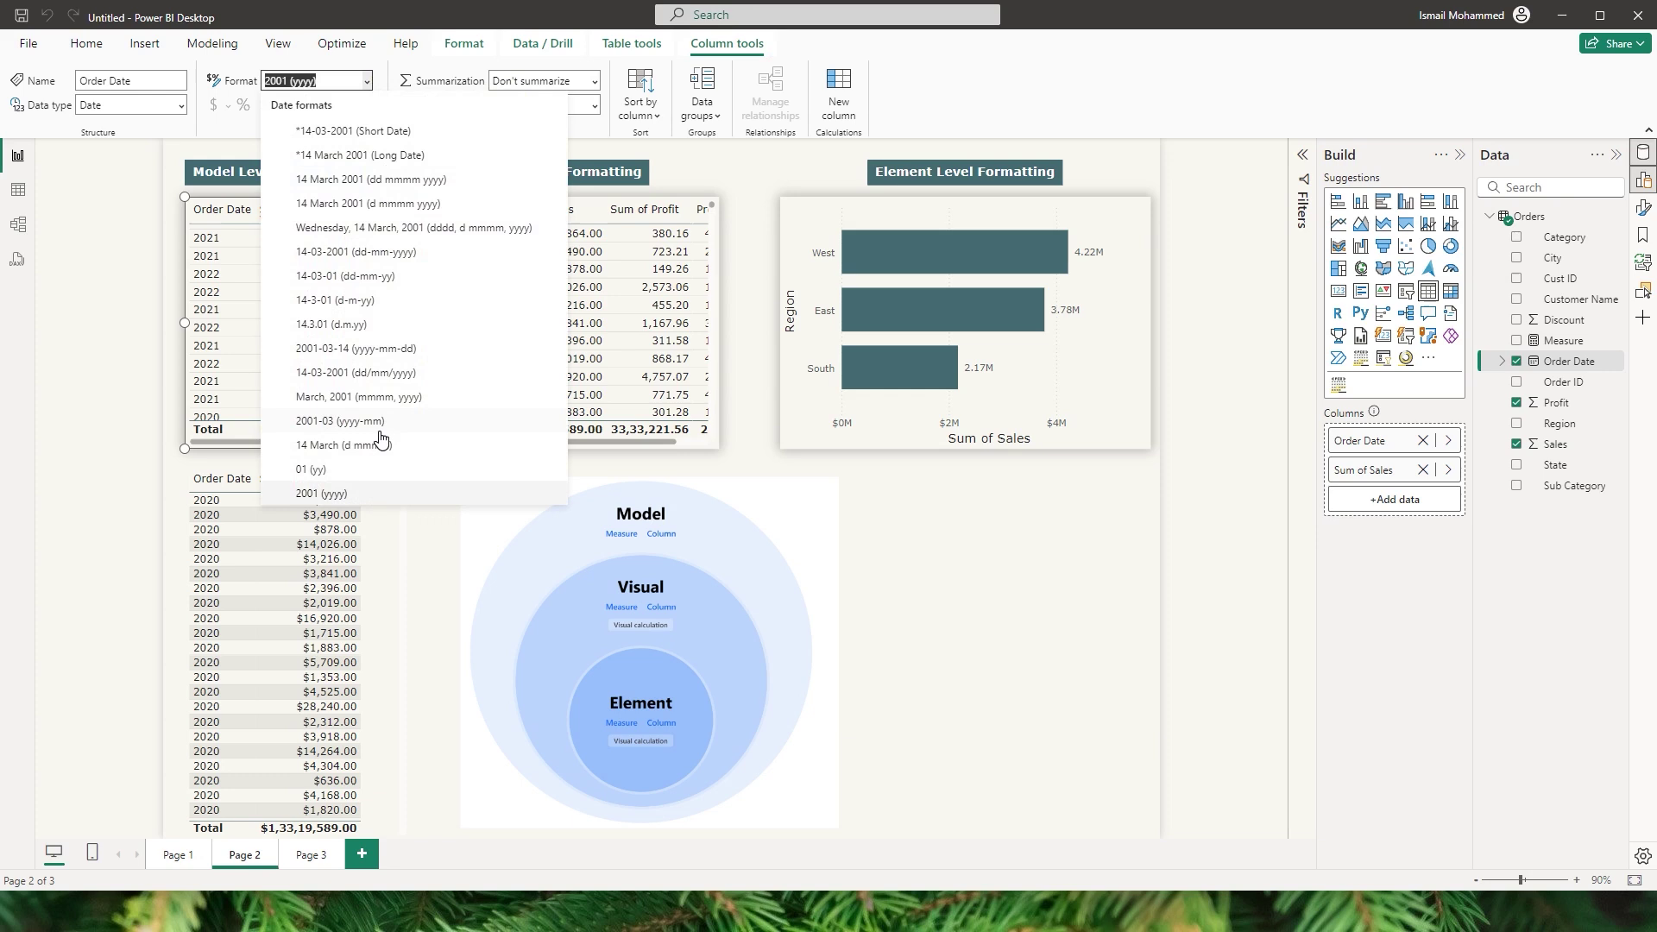
{"action": "key", "text": "Escape"}
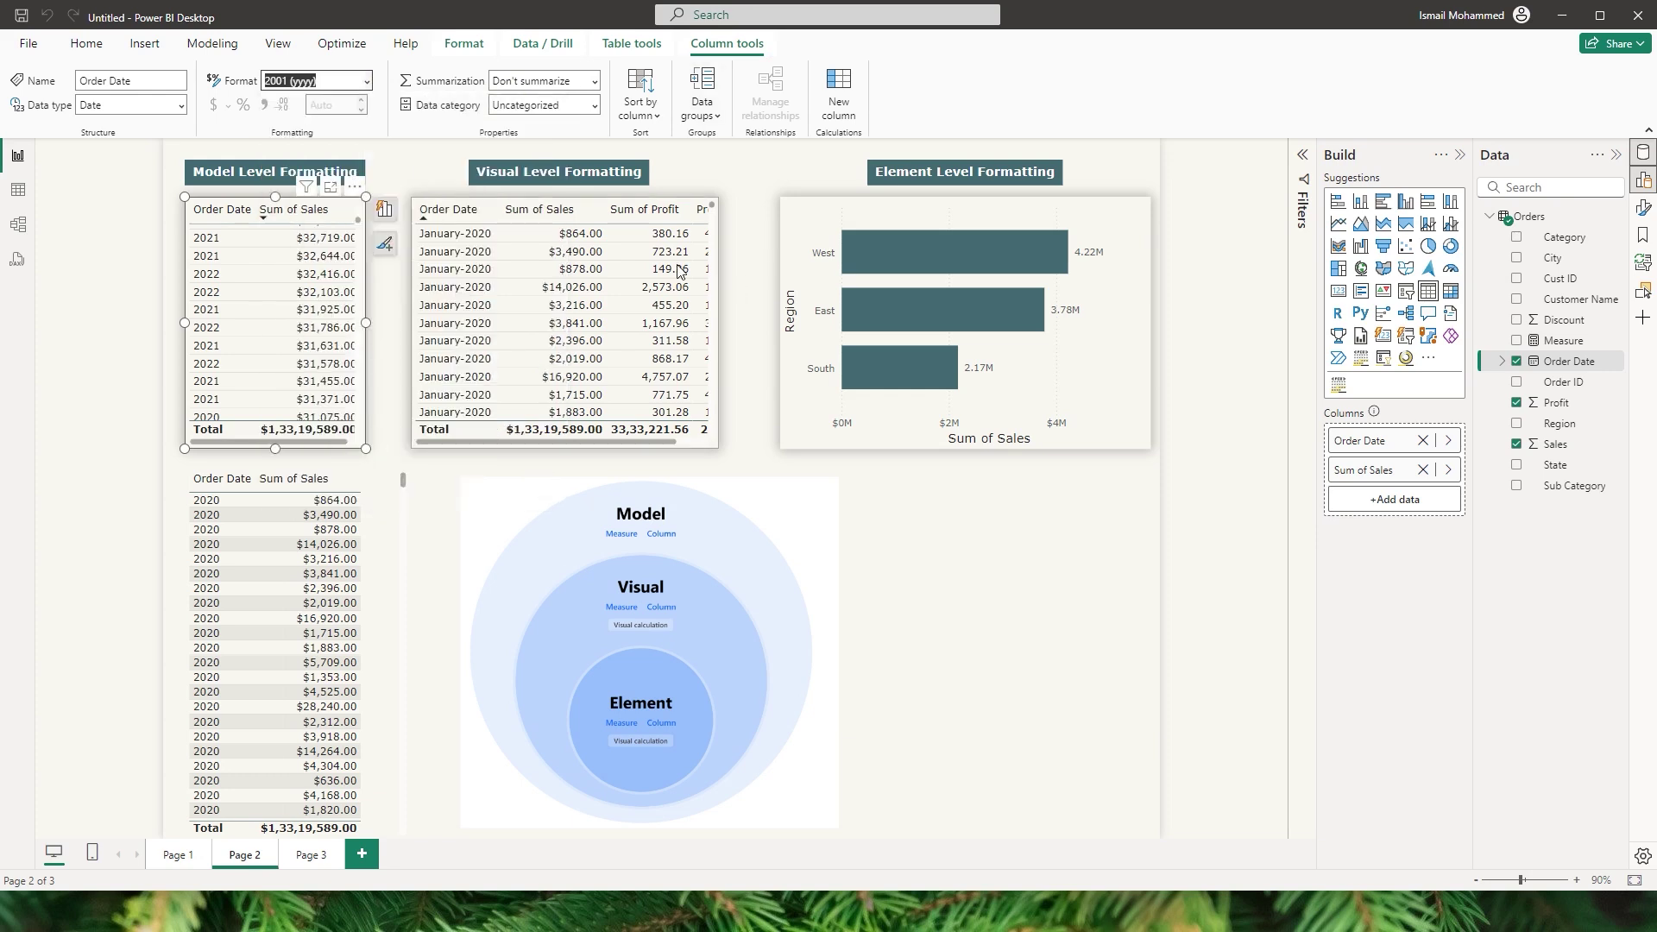
{"action": "left_click", "coordinate": [713, 223]}
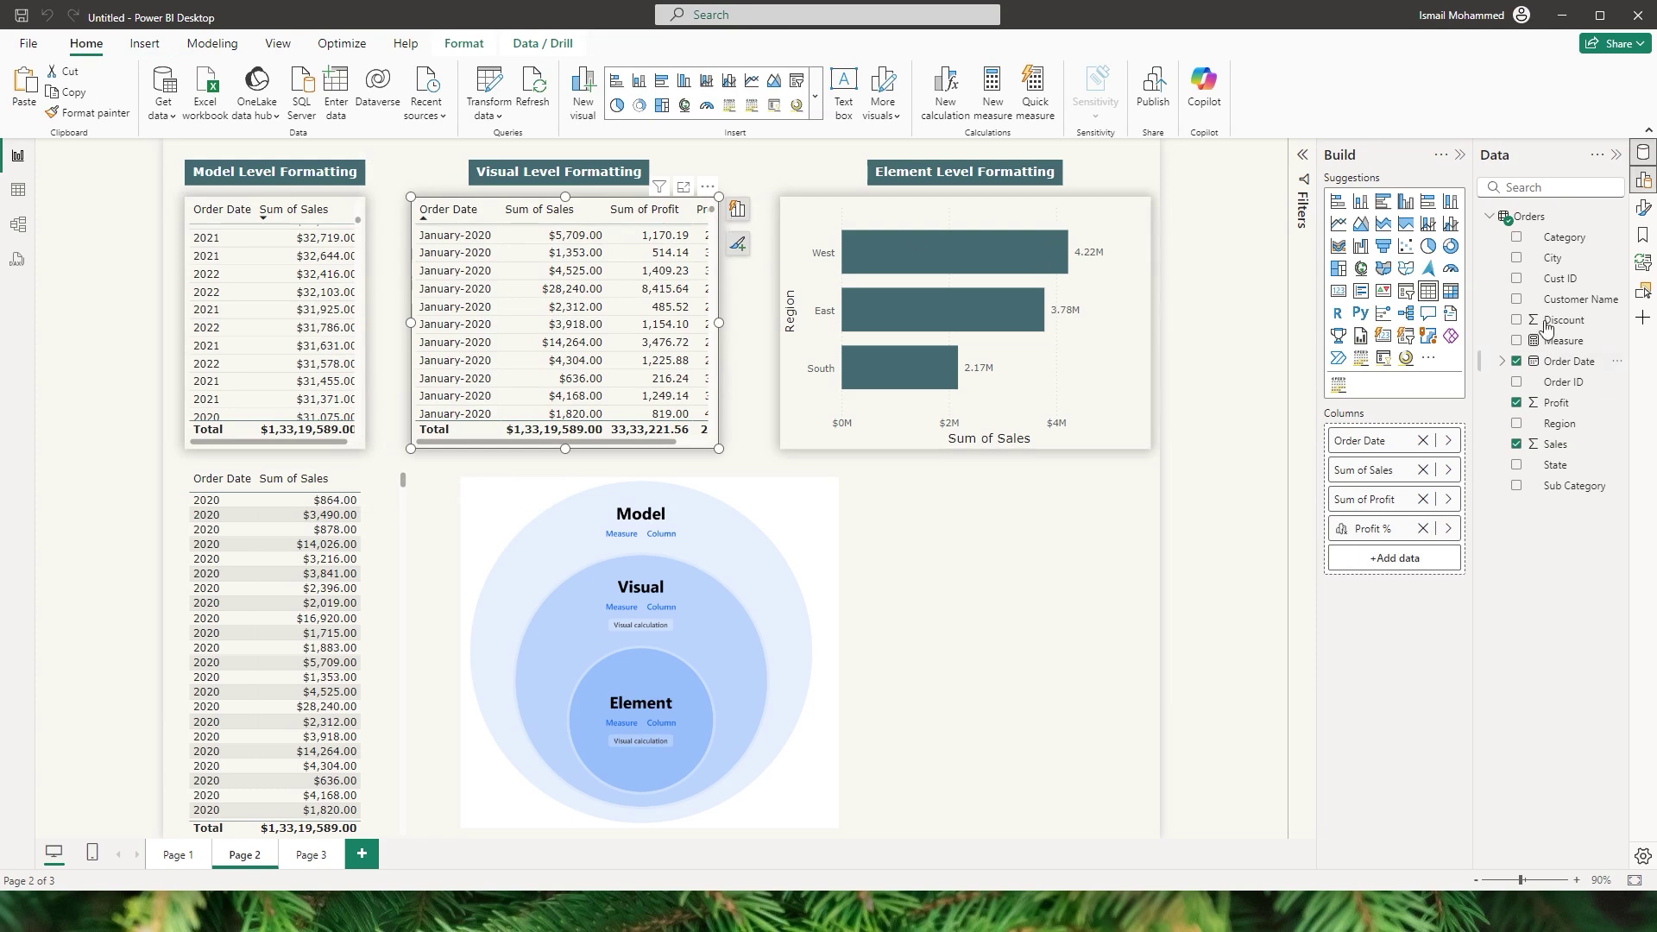
Give the Visual Level table's Order Date its own MMMM-yyyy data format, overriding the model's yyyy.
{"action": "left_click", "coordinate": [1642, 208]}
{"action": "left_click", "coordinate": [1241, 222]}
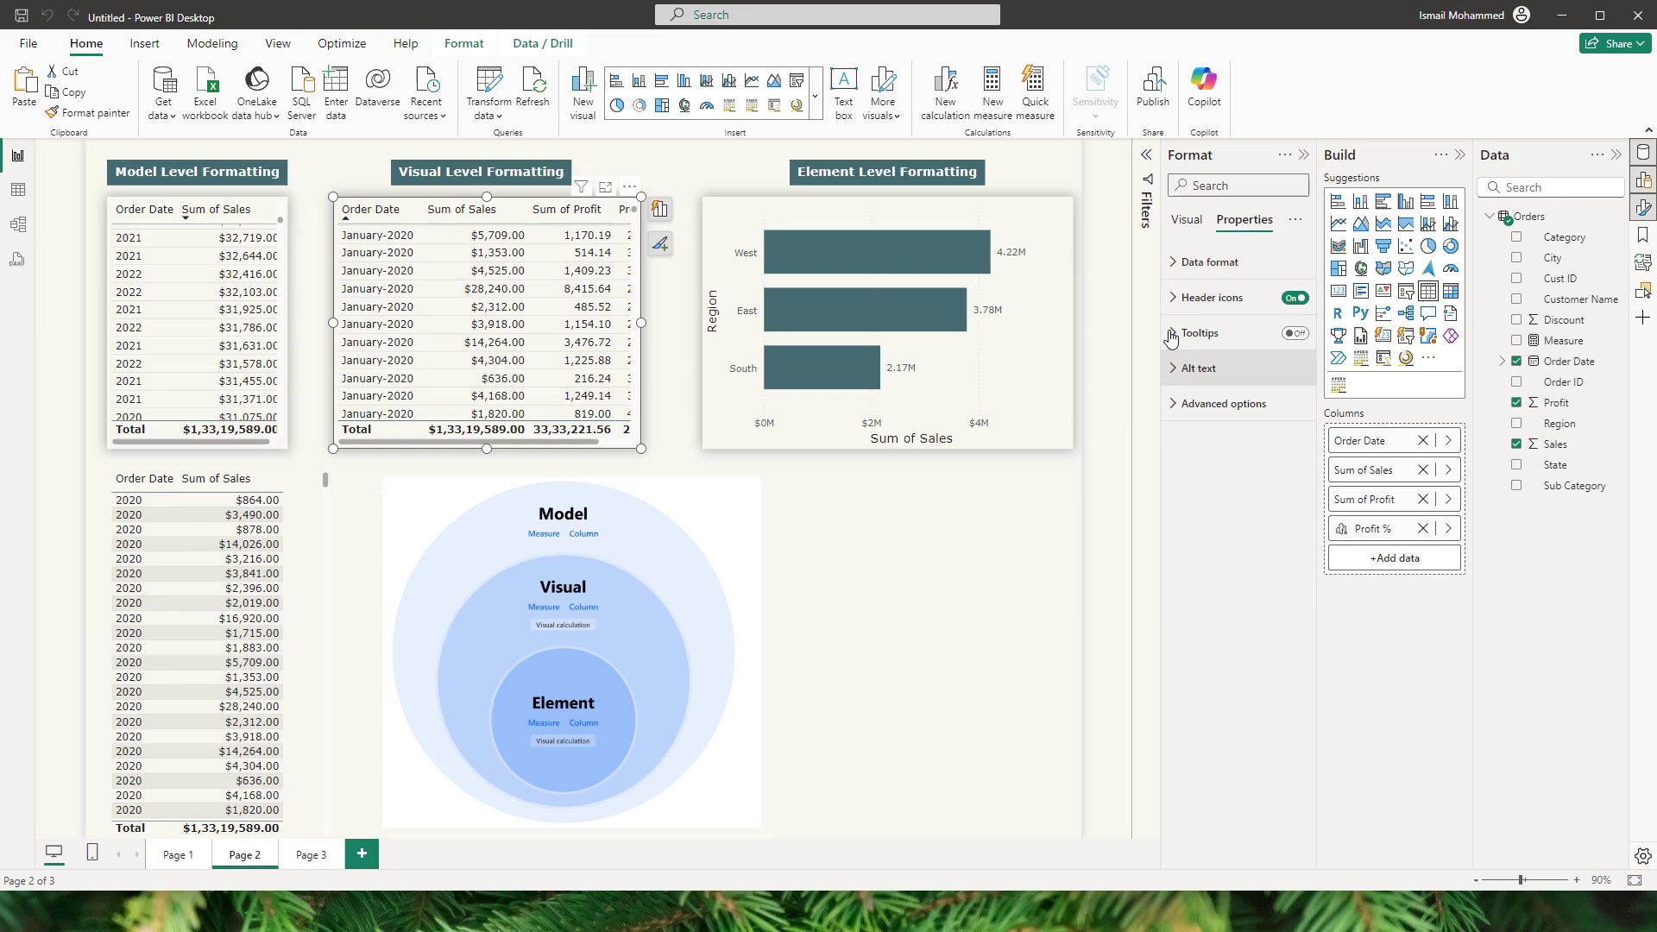
{"action": "left_click", "coordinate": [1181, 272]}
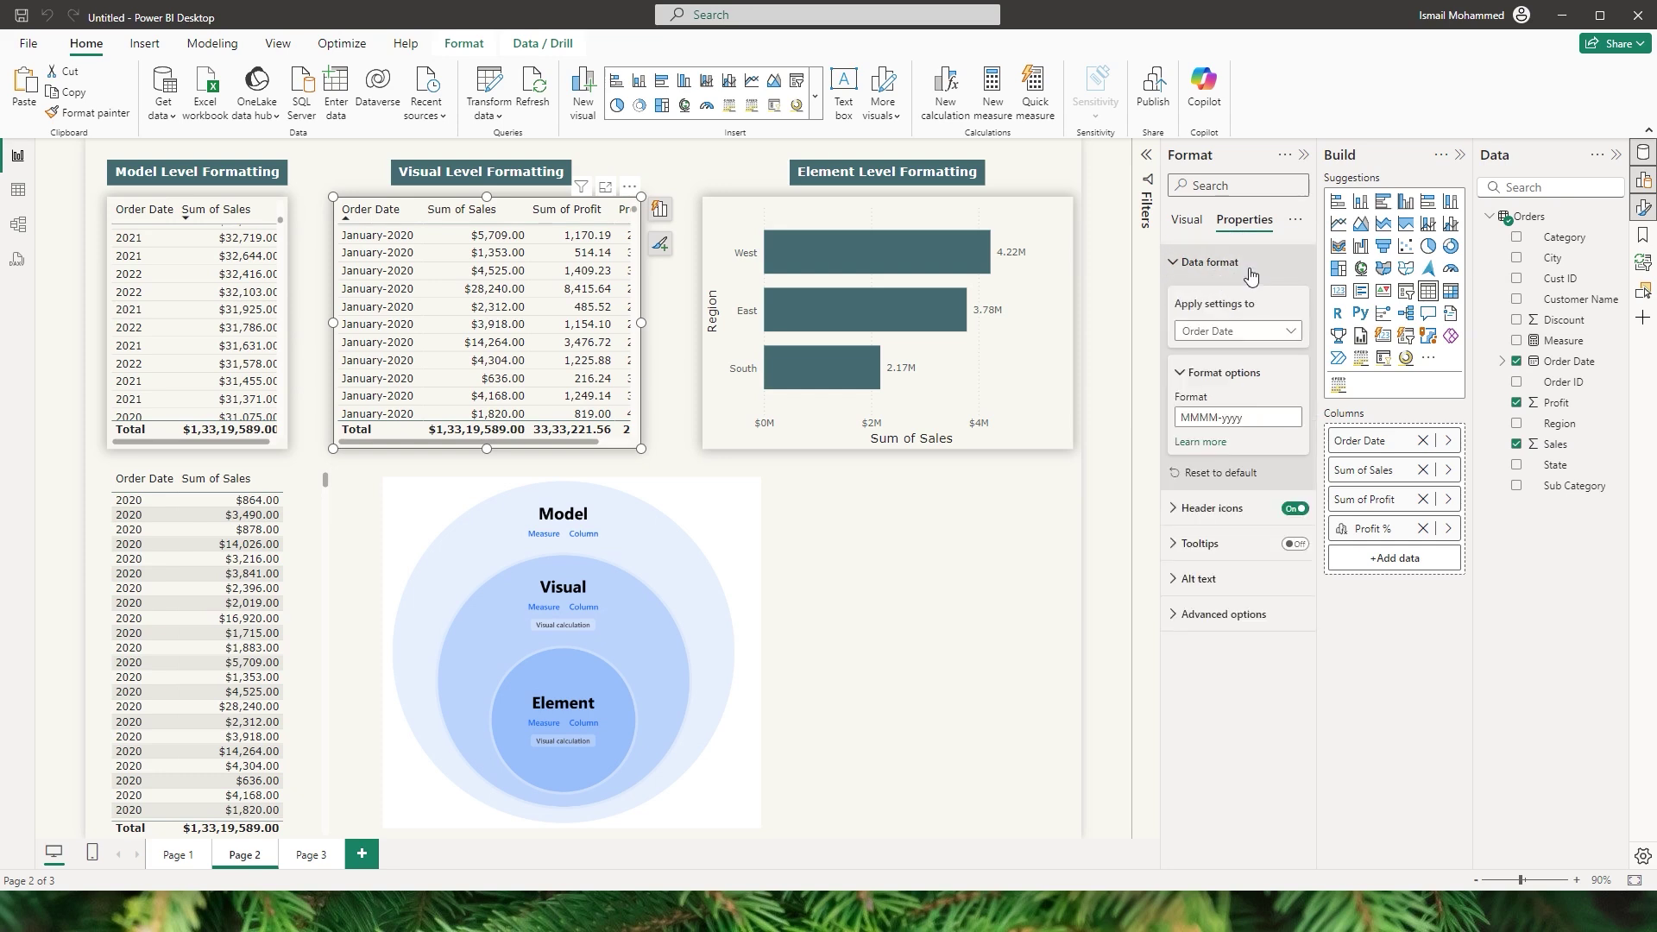
{"action": "left_click_drag", "start_coordinate": [521, 442], "coordinate": [558, 448]}
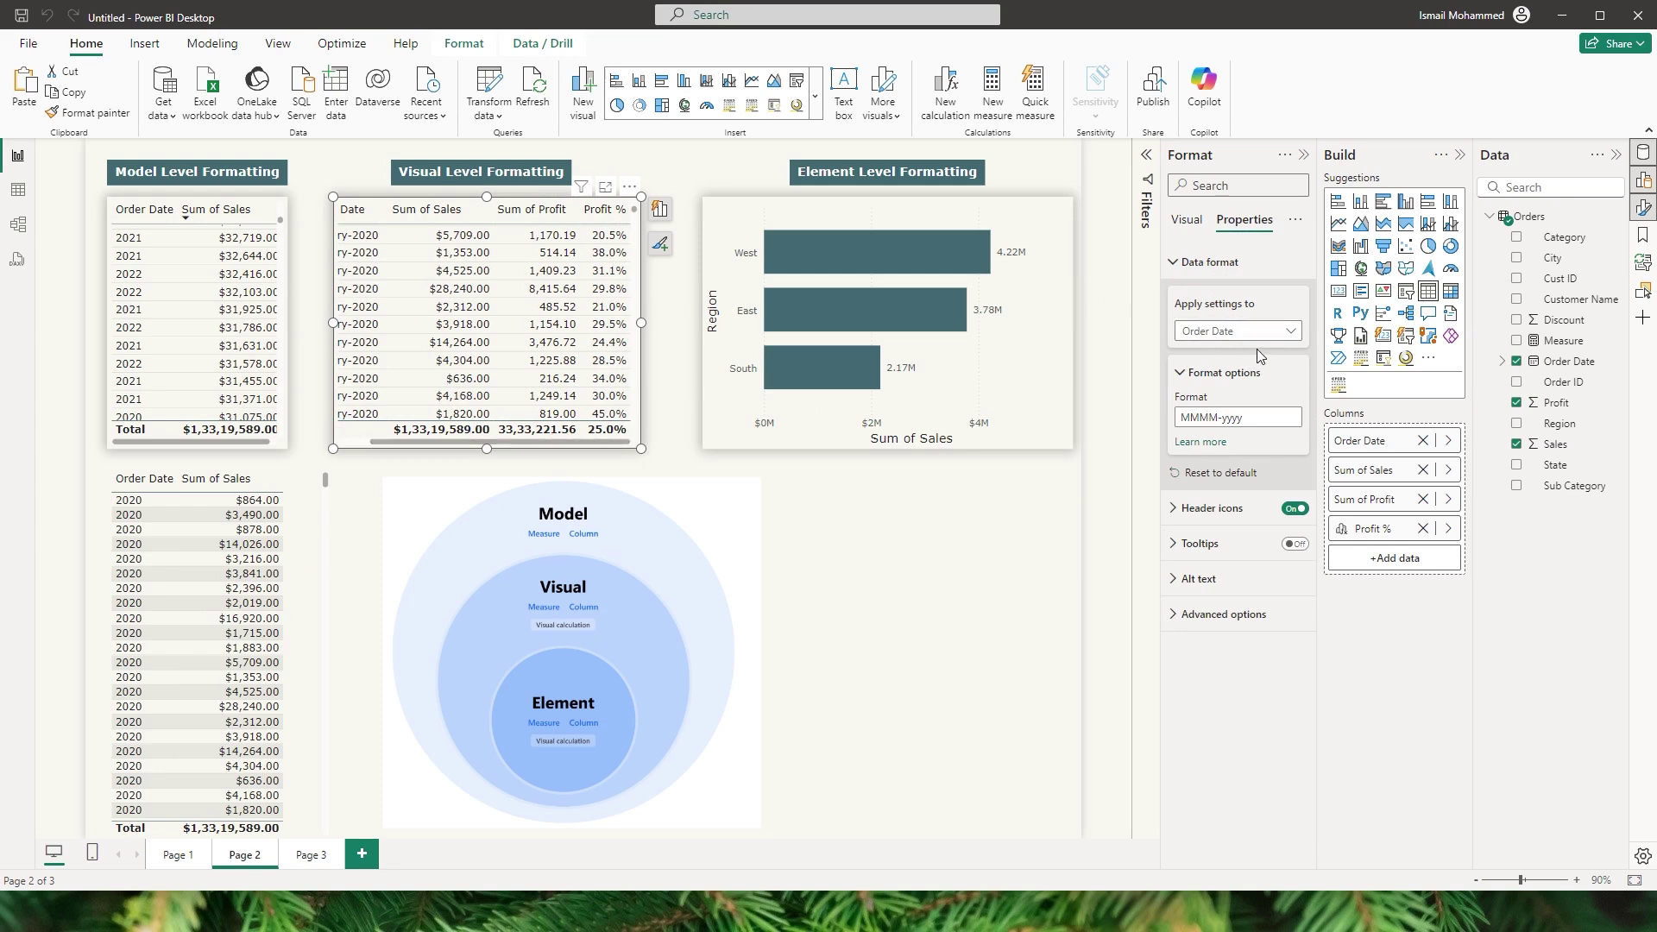
{"action": "left_click", "coordinate": [1289, 333]}
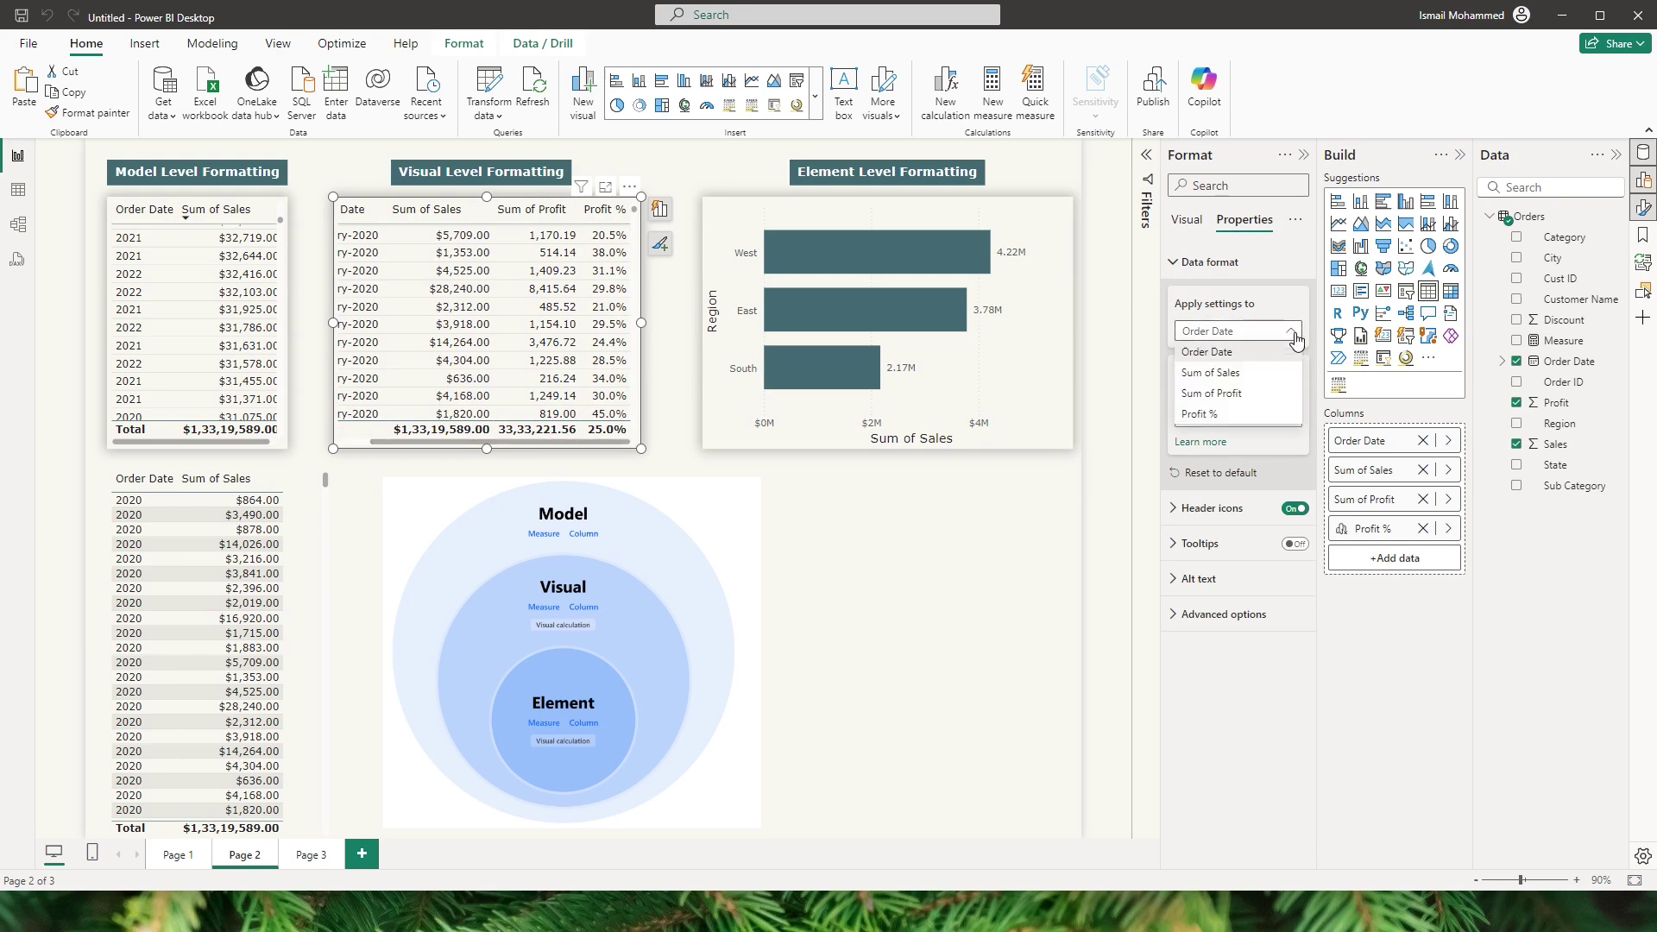
{"action": "left_click", "coordinate": [1220, 361]}
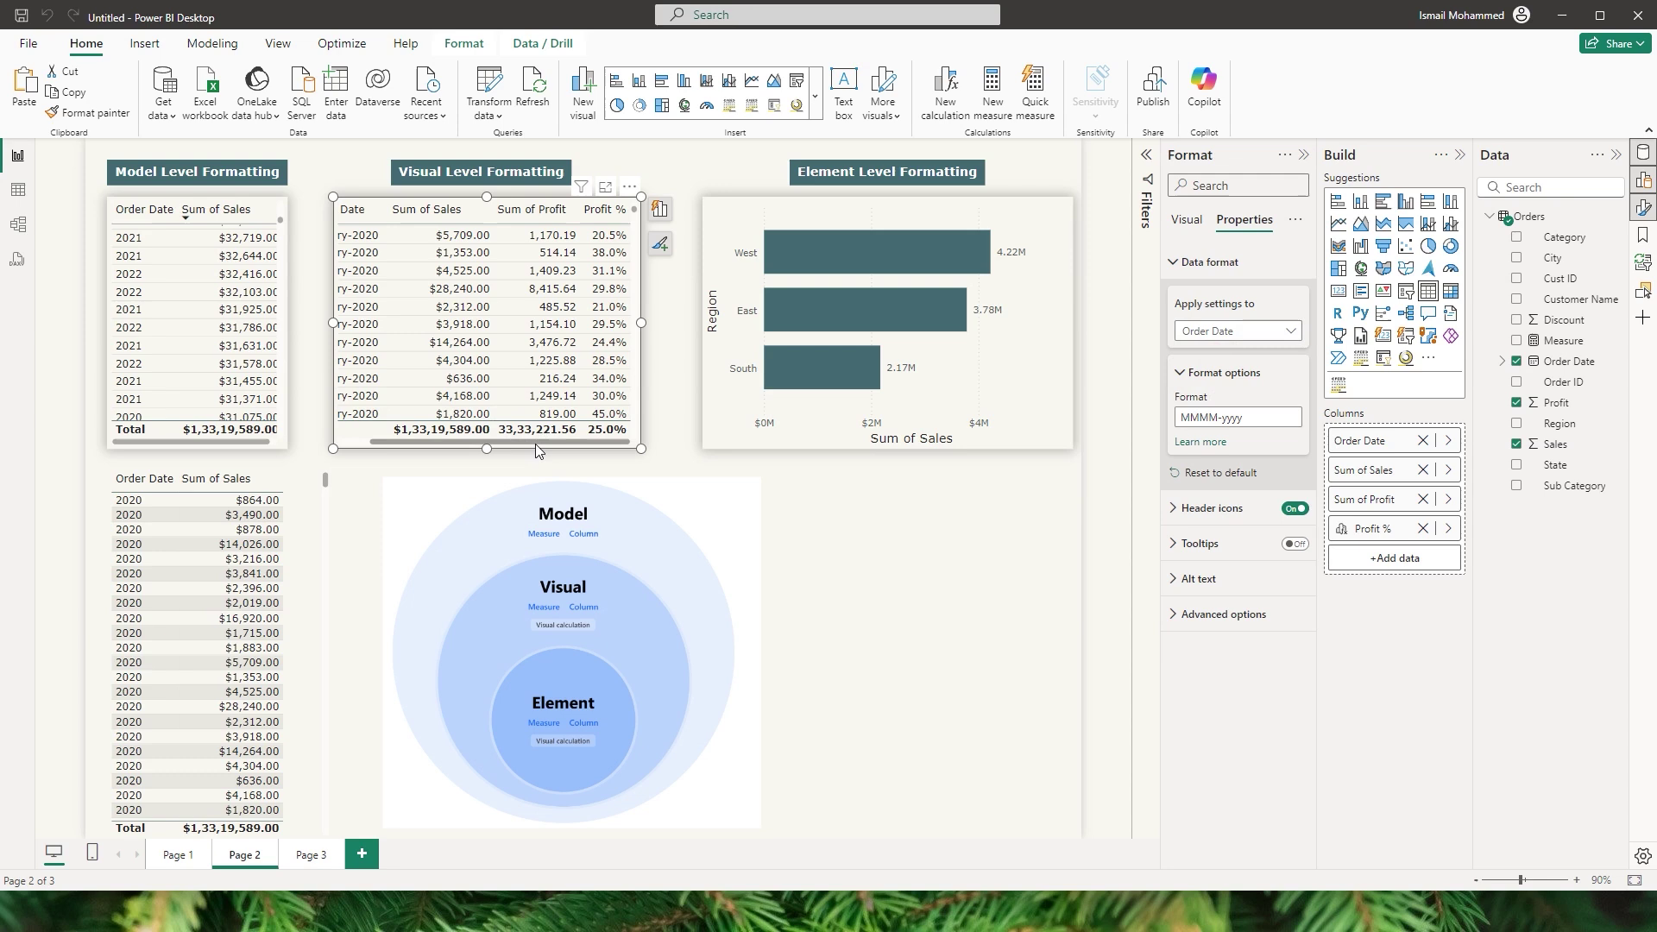
{"action": "triple_click", "coordinate": [1261, 423]}
{"action": "key", "text": "BackSpace"}
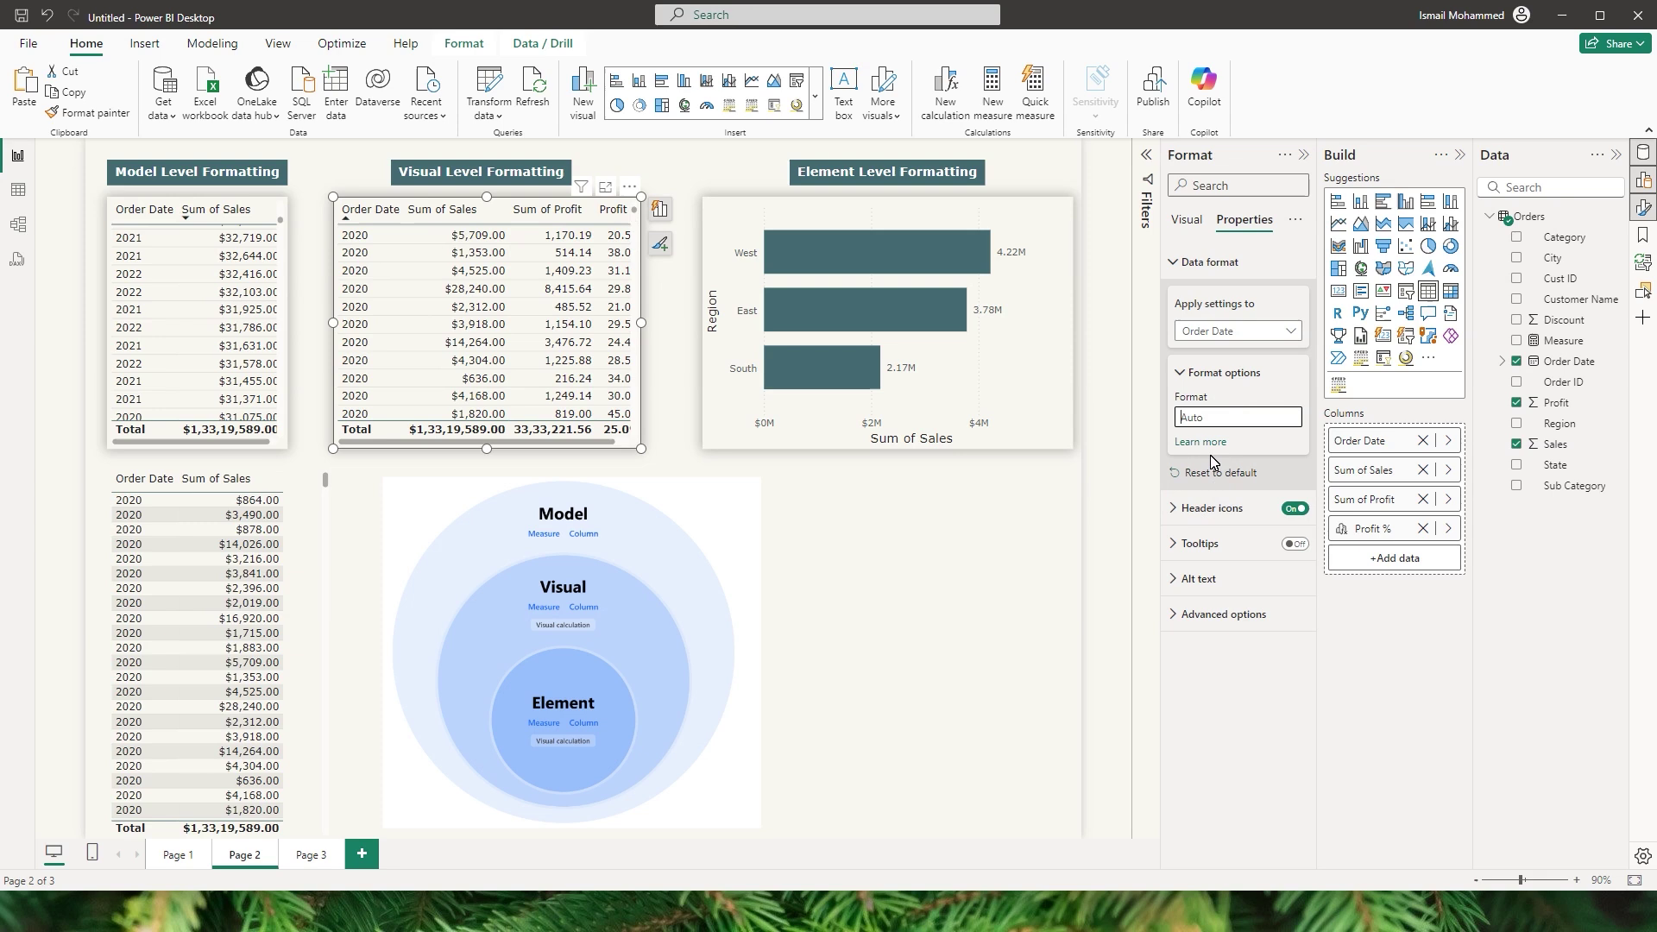
{"action": "type", "text": "MMM"}
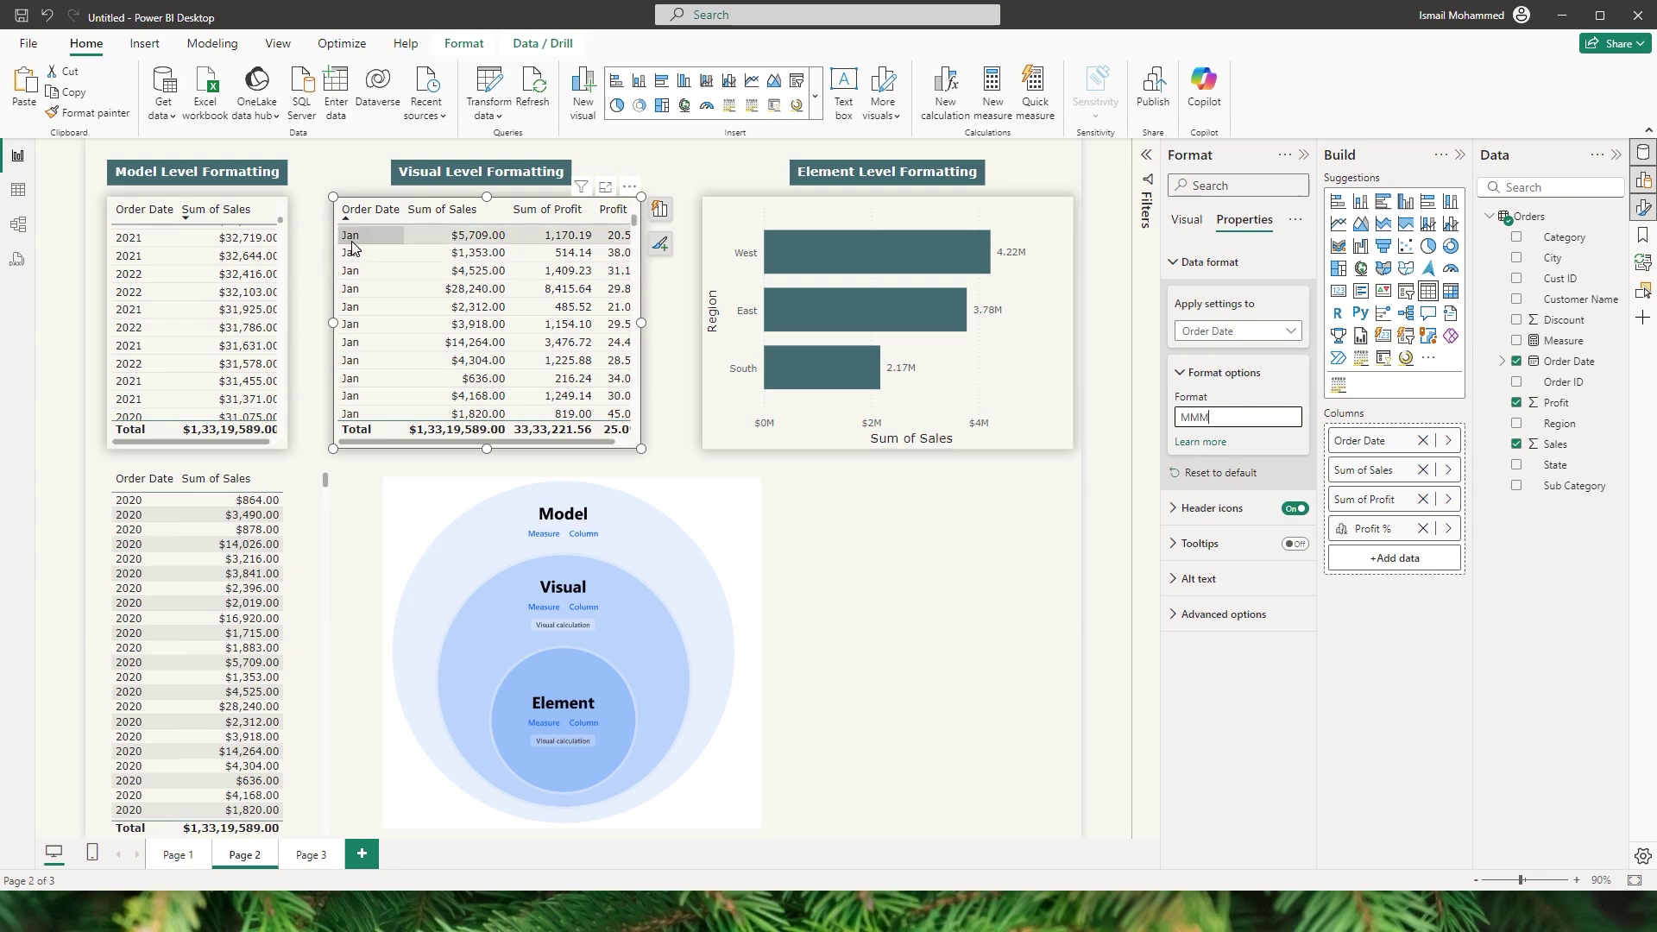
{"action": "type", "text": "M-yyyy"}
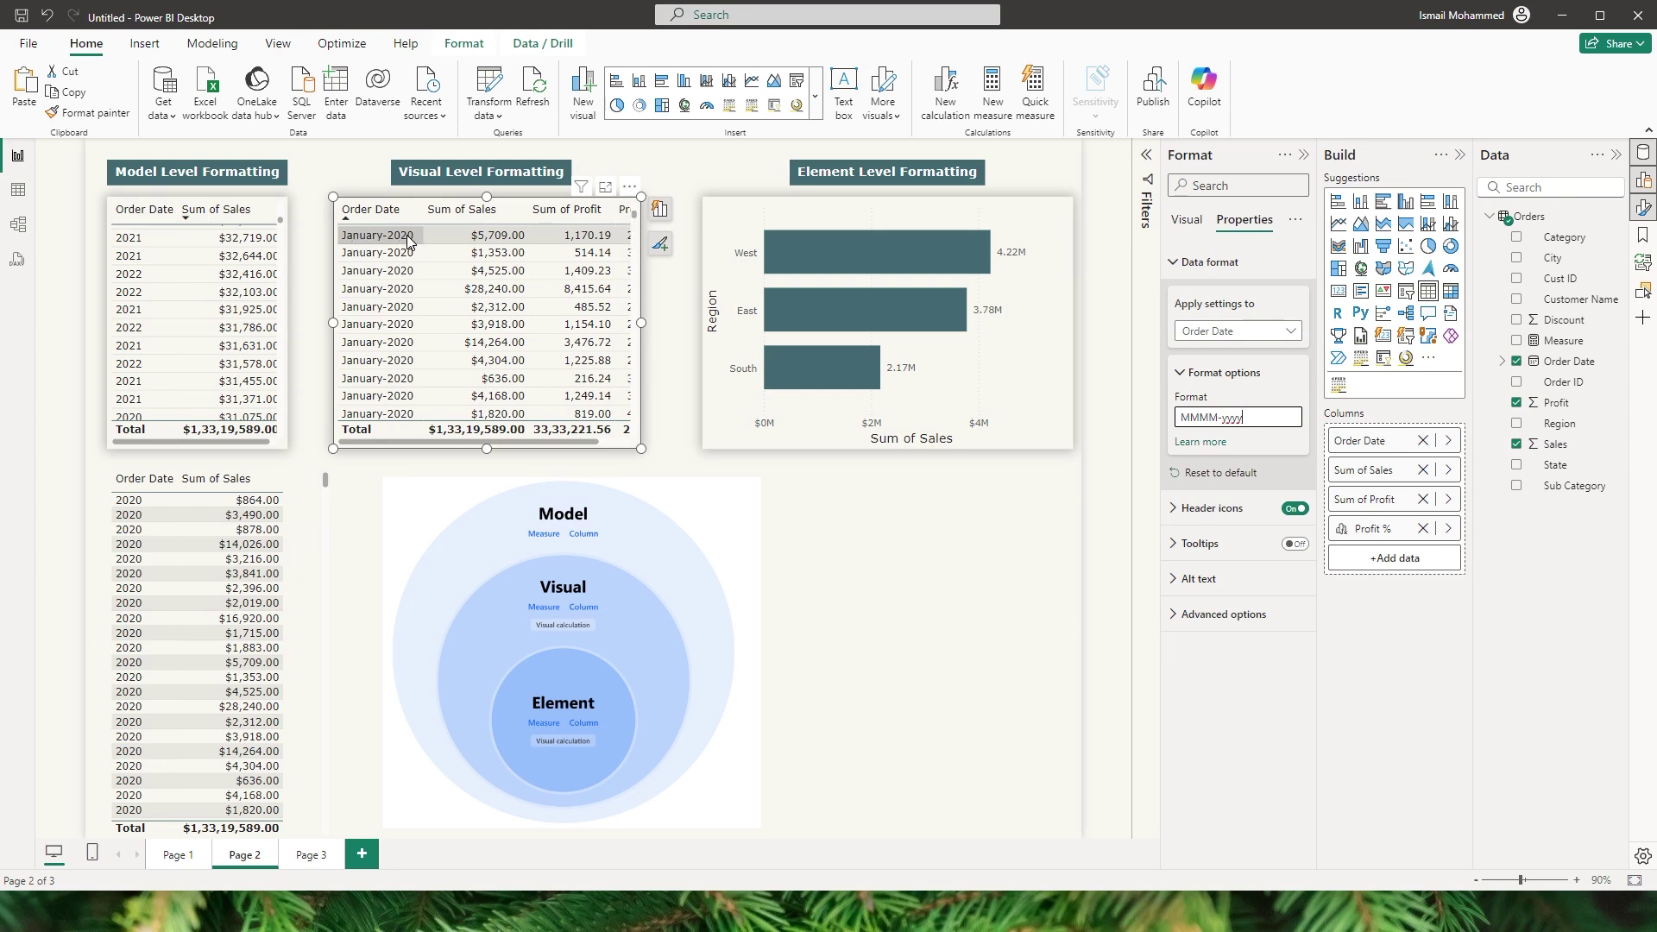
{"action": "left_click", "coordinate": [628, 210]}
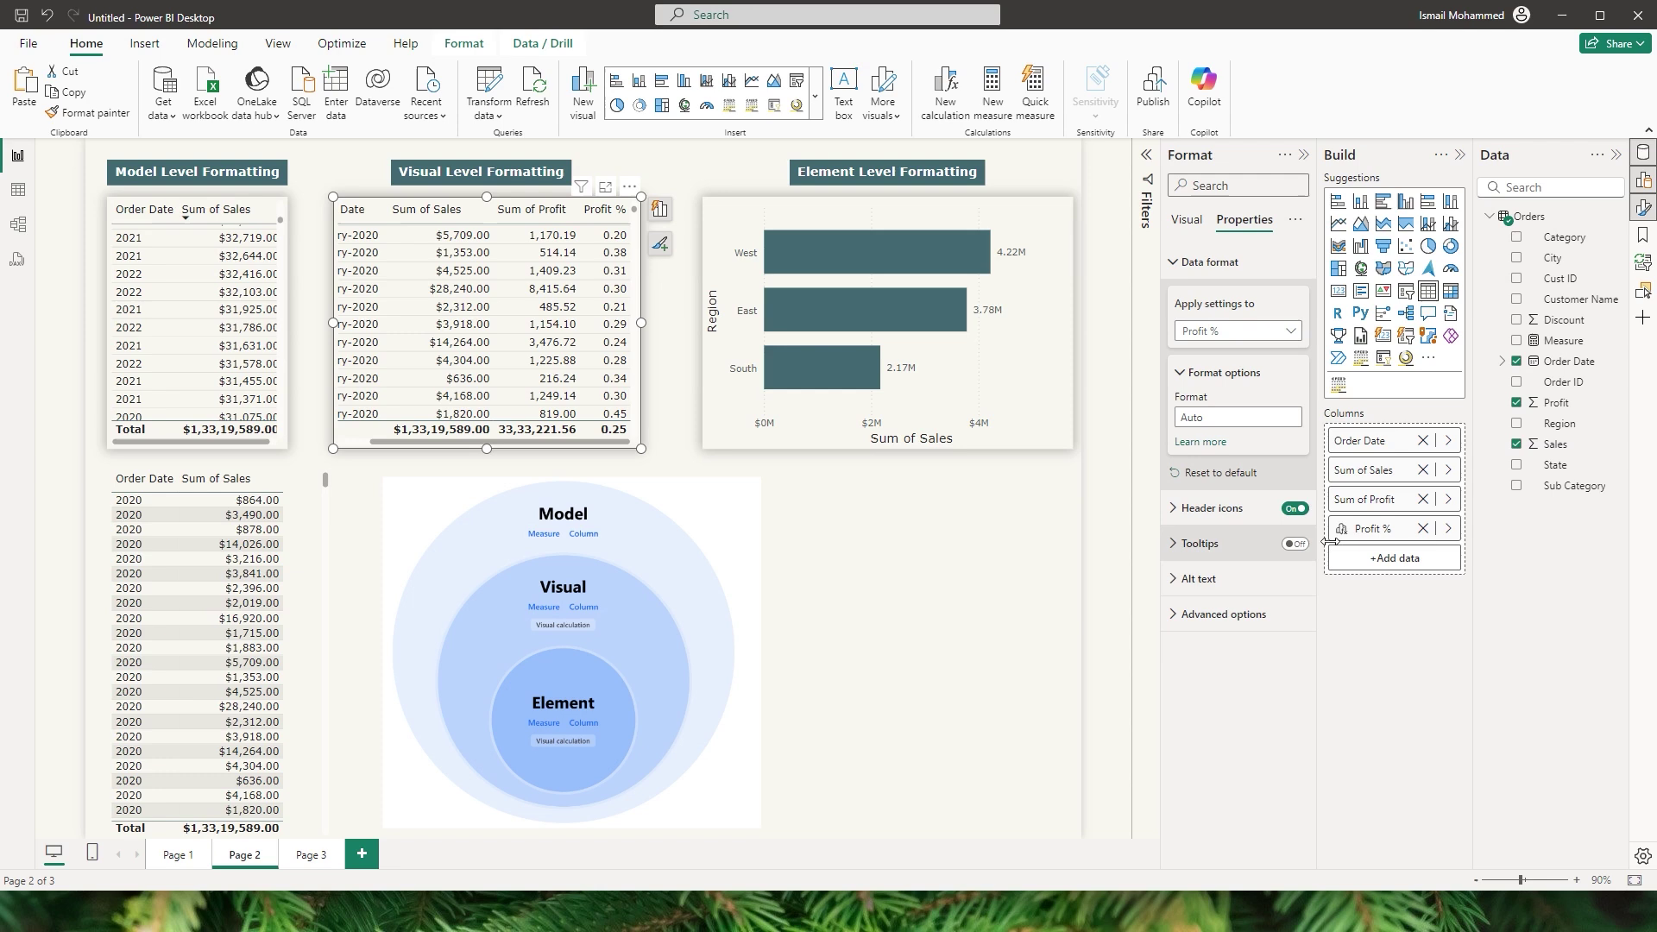
Start wrapping the Profit % visual calculation in FORMAT(, cancel the edit, and return to Page 2.
{"action": "right_click", "coordinate": [1413, 528]}
{"action": "left_click", "coordinate": [1481, 594]}
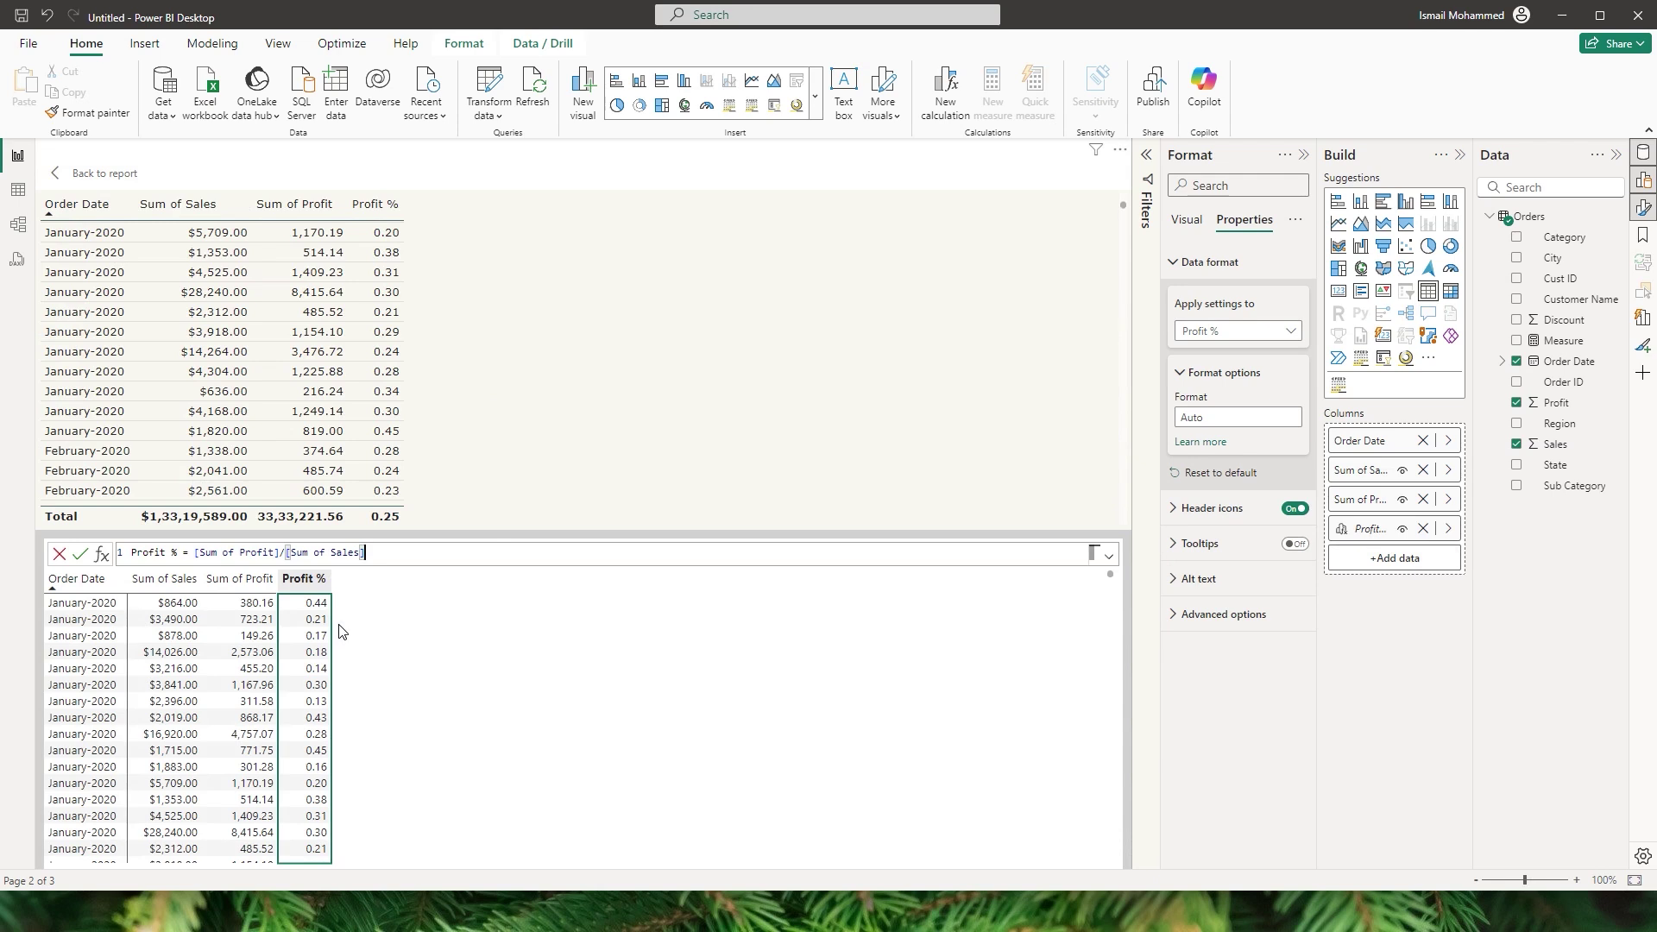
{"action": "left_click", "coordinate": [195, 552]}
{"action": "type", "text": "FORMAT("}
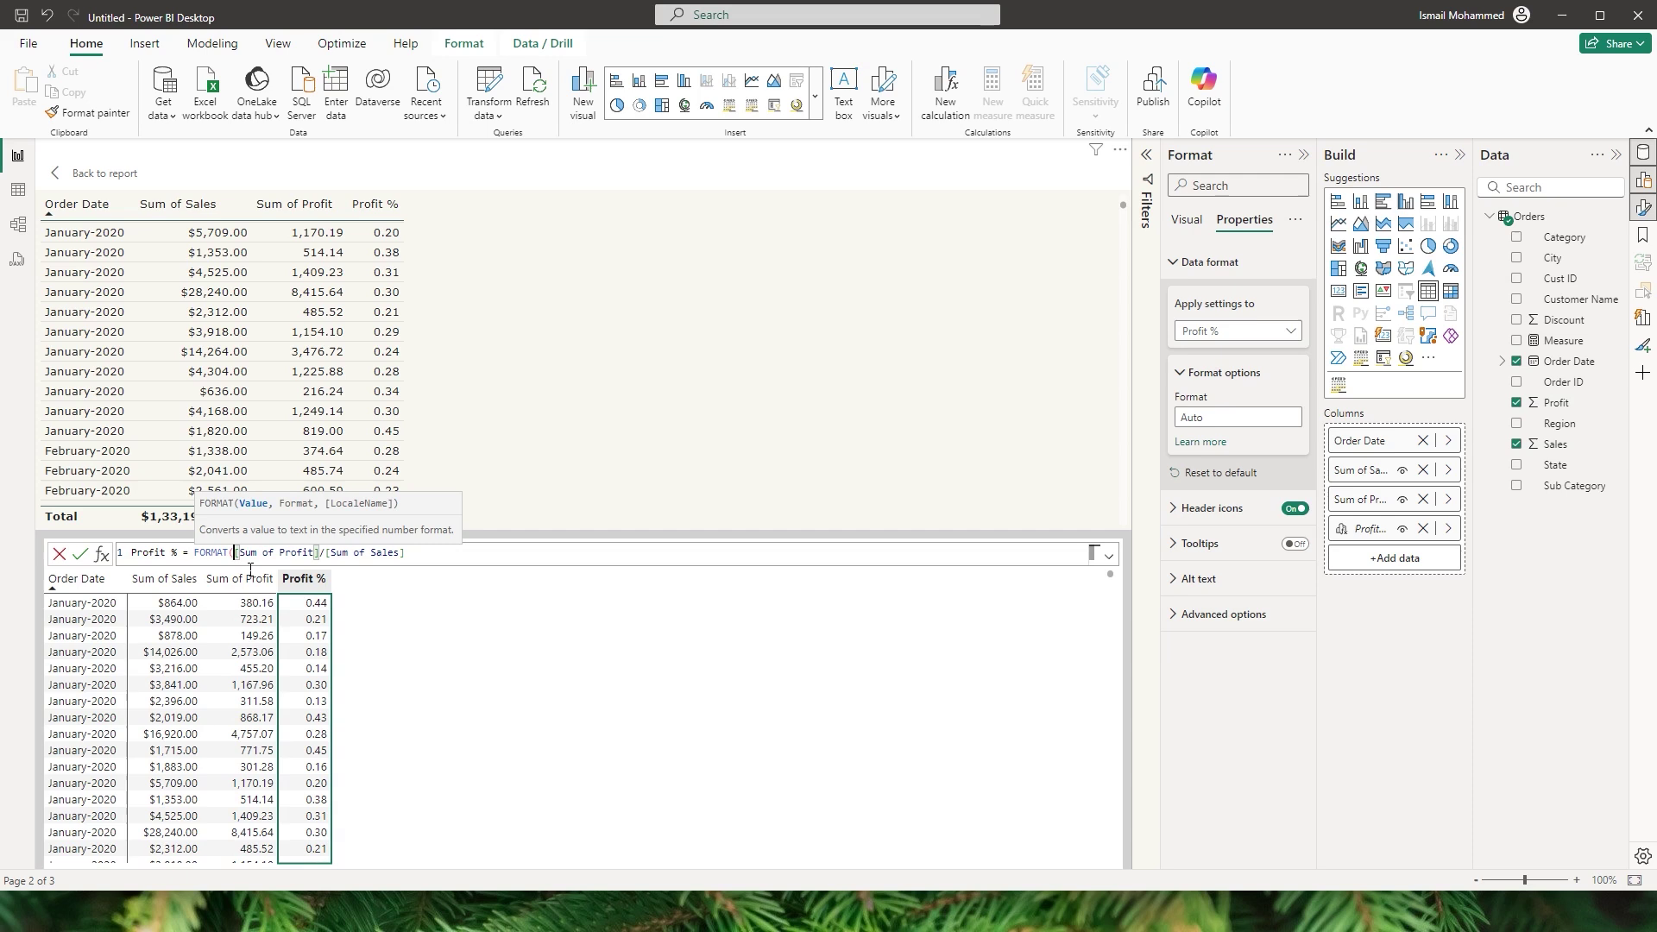
{"action": "left_click", "coordinate": [58, 554]}
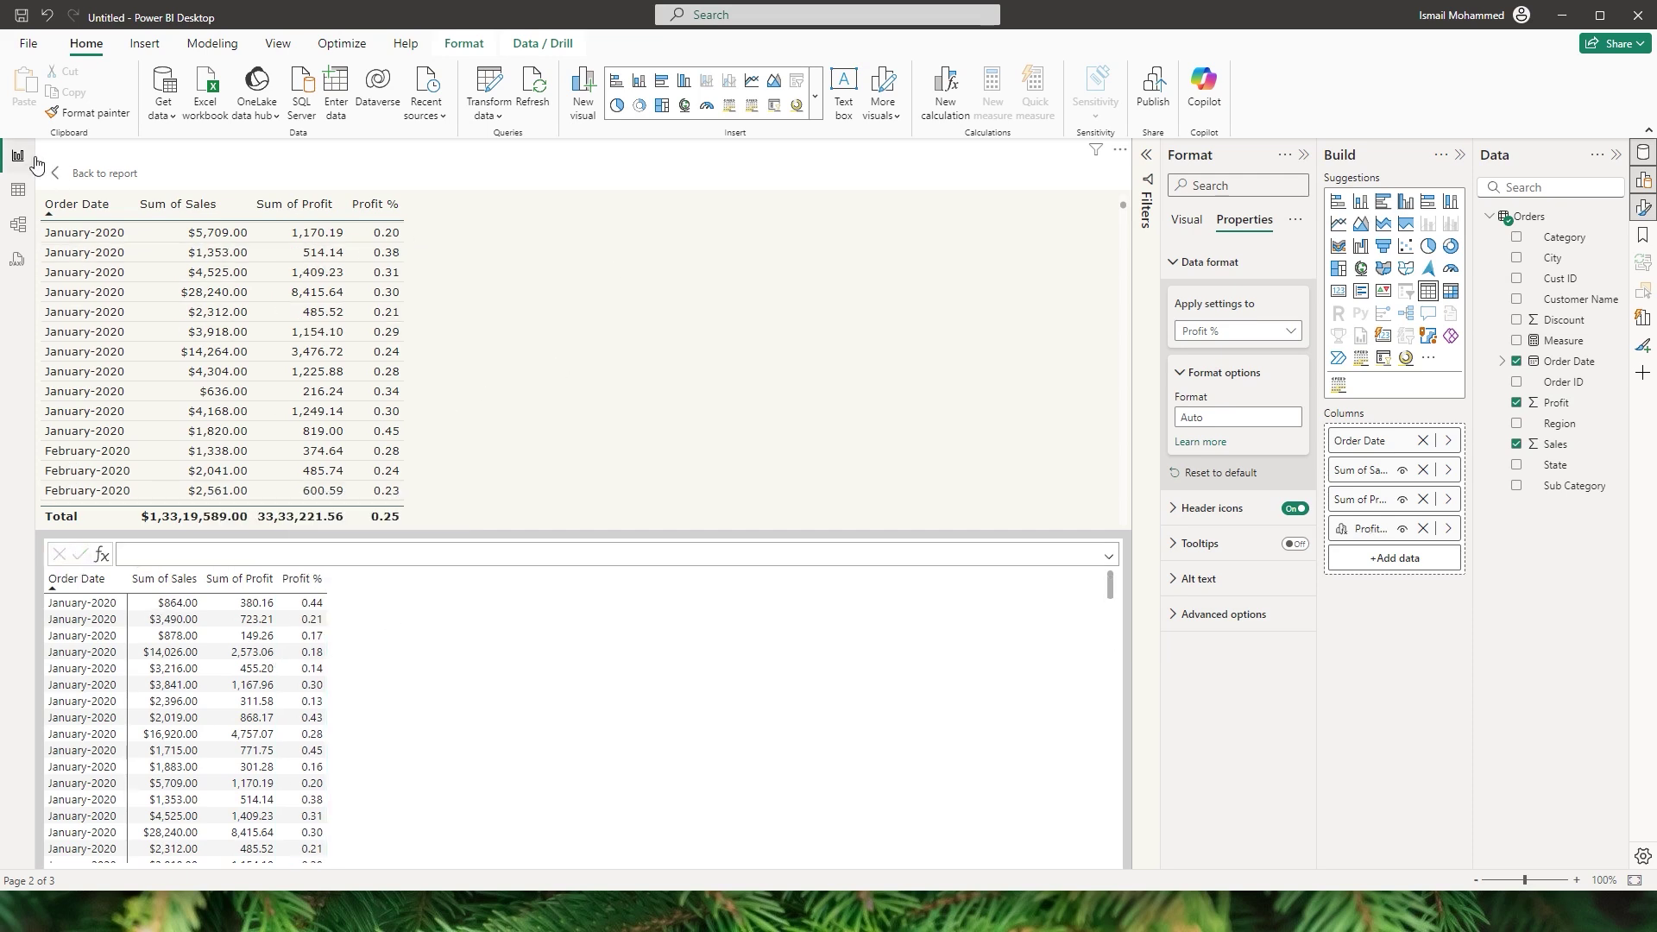
{"action": "left_click", "coordinate": [88, 174]}
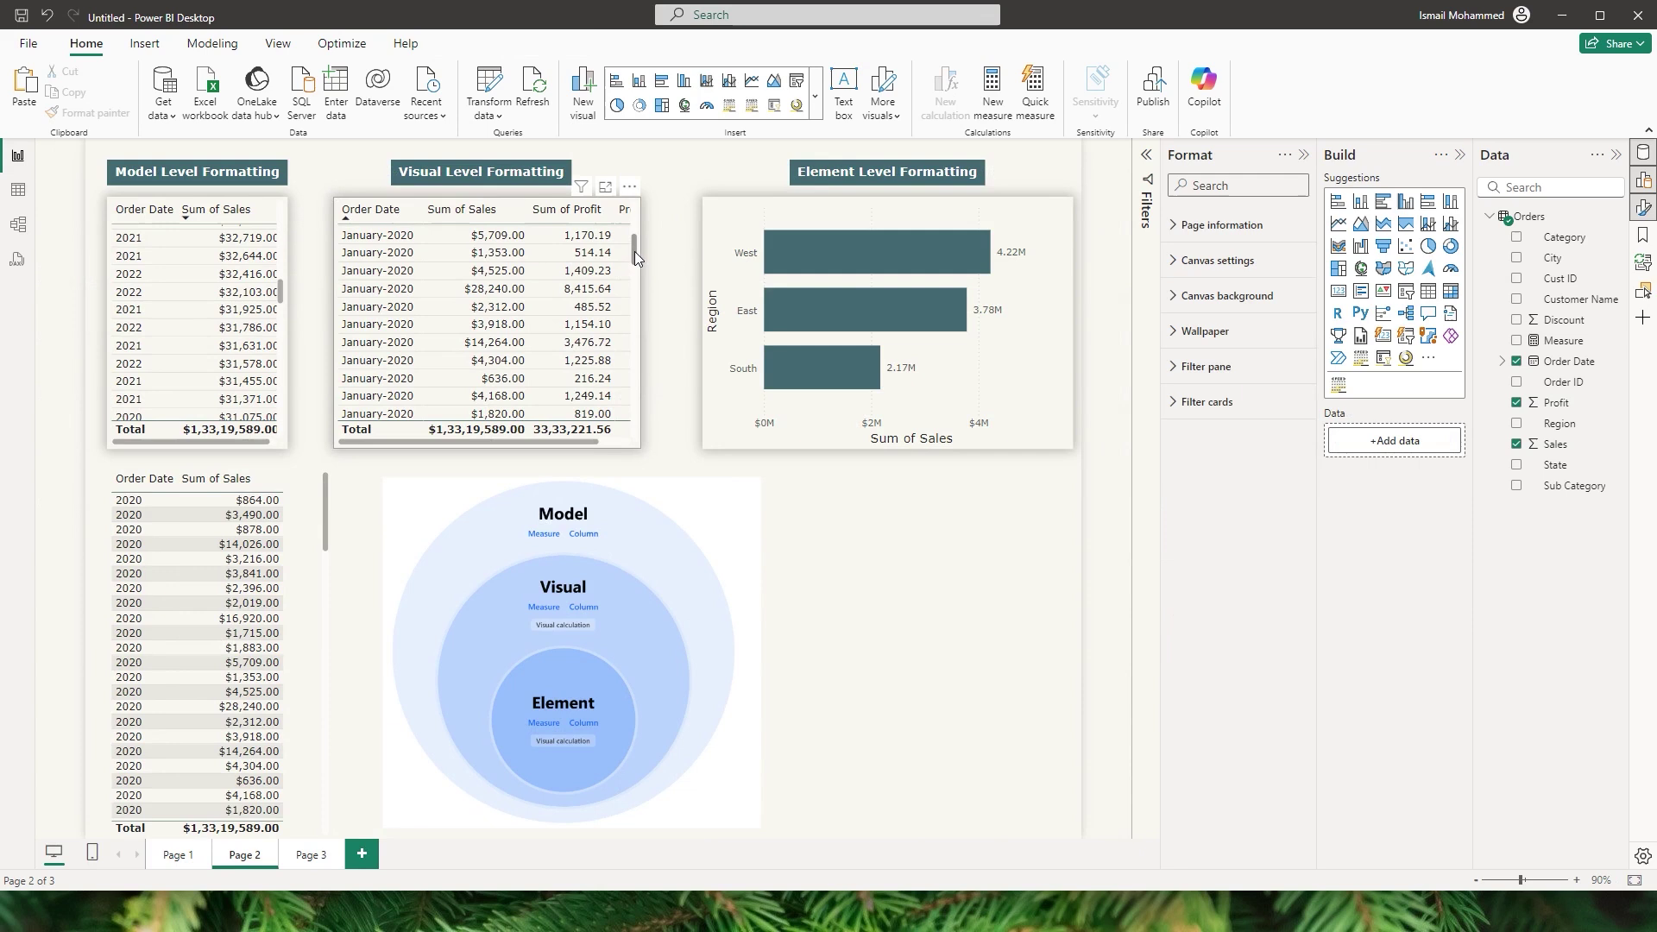
Format the Visual Level table's Profit % as 0.00%, then refine it to 0.0%, like 44.0%.
{"action": "left_click", "coordinate": [634, 251]}
{"action": "left_click", "coordinate": [1248, 223]}
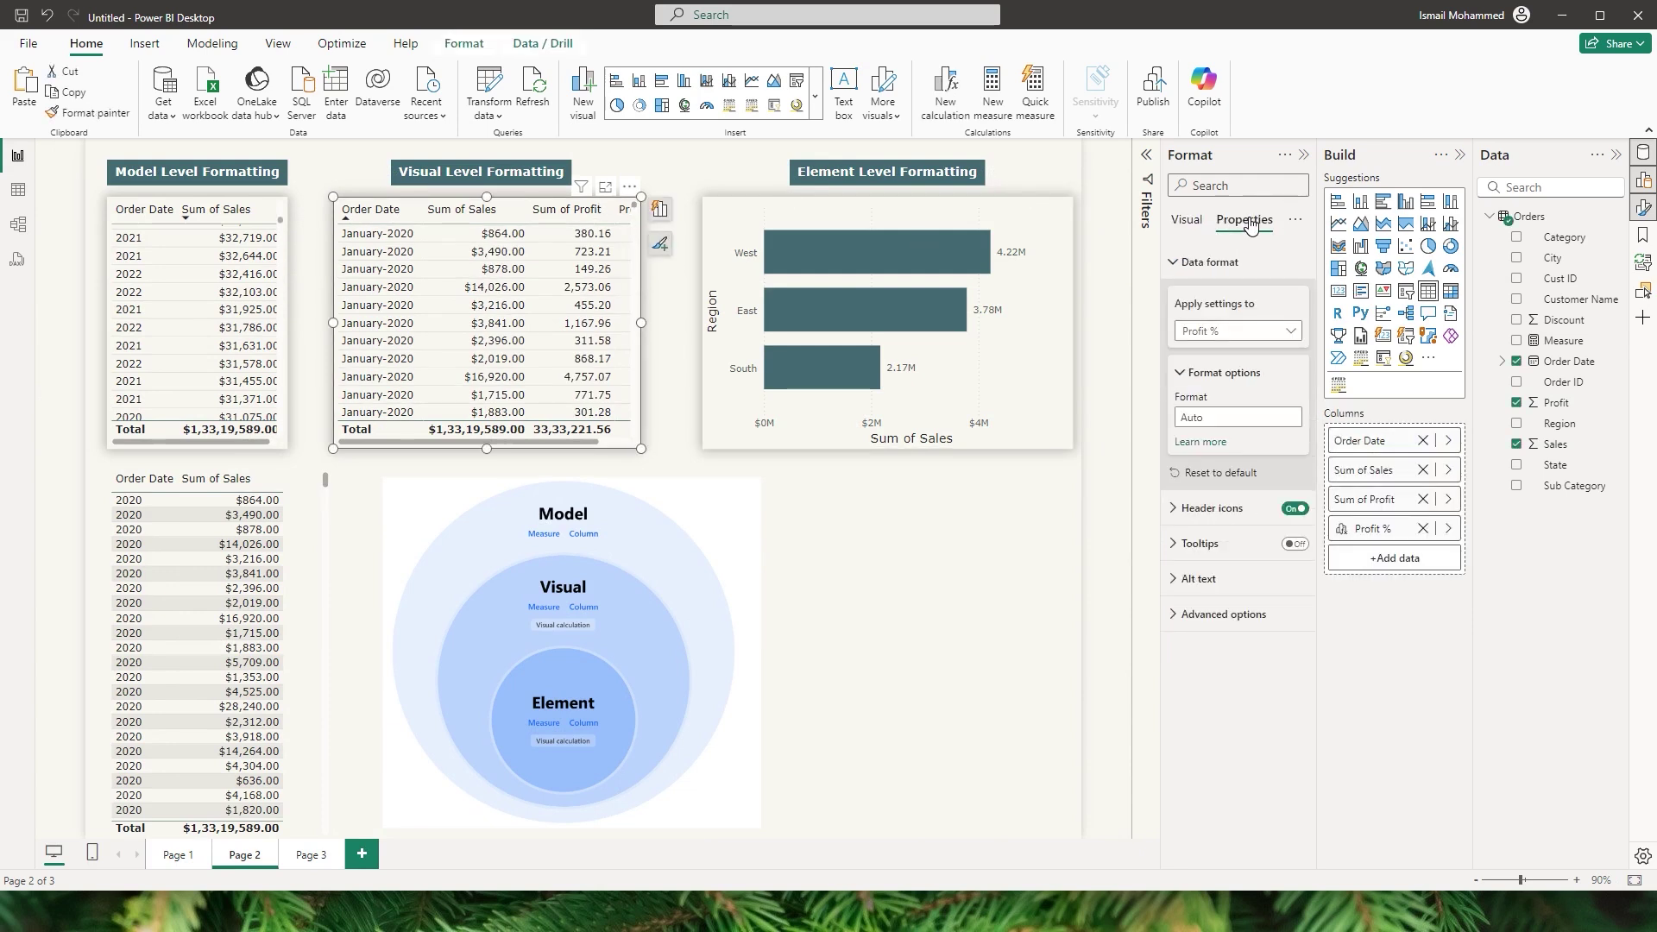
{"action": "left_click", "coordinate": [1243, 331]}
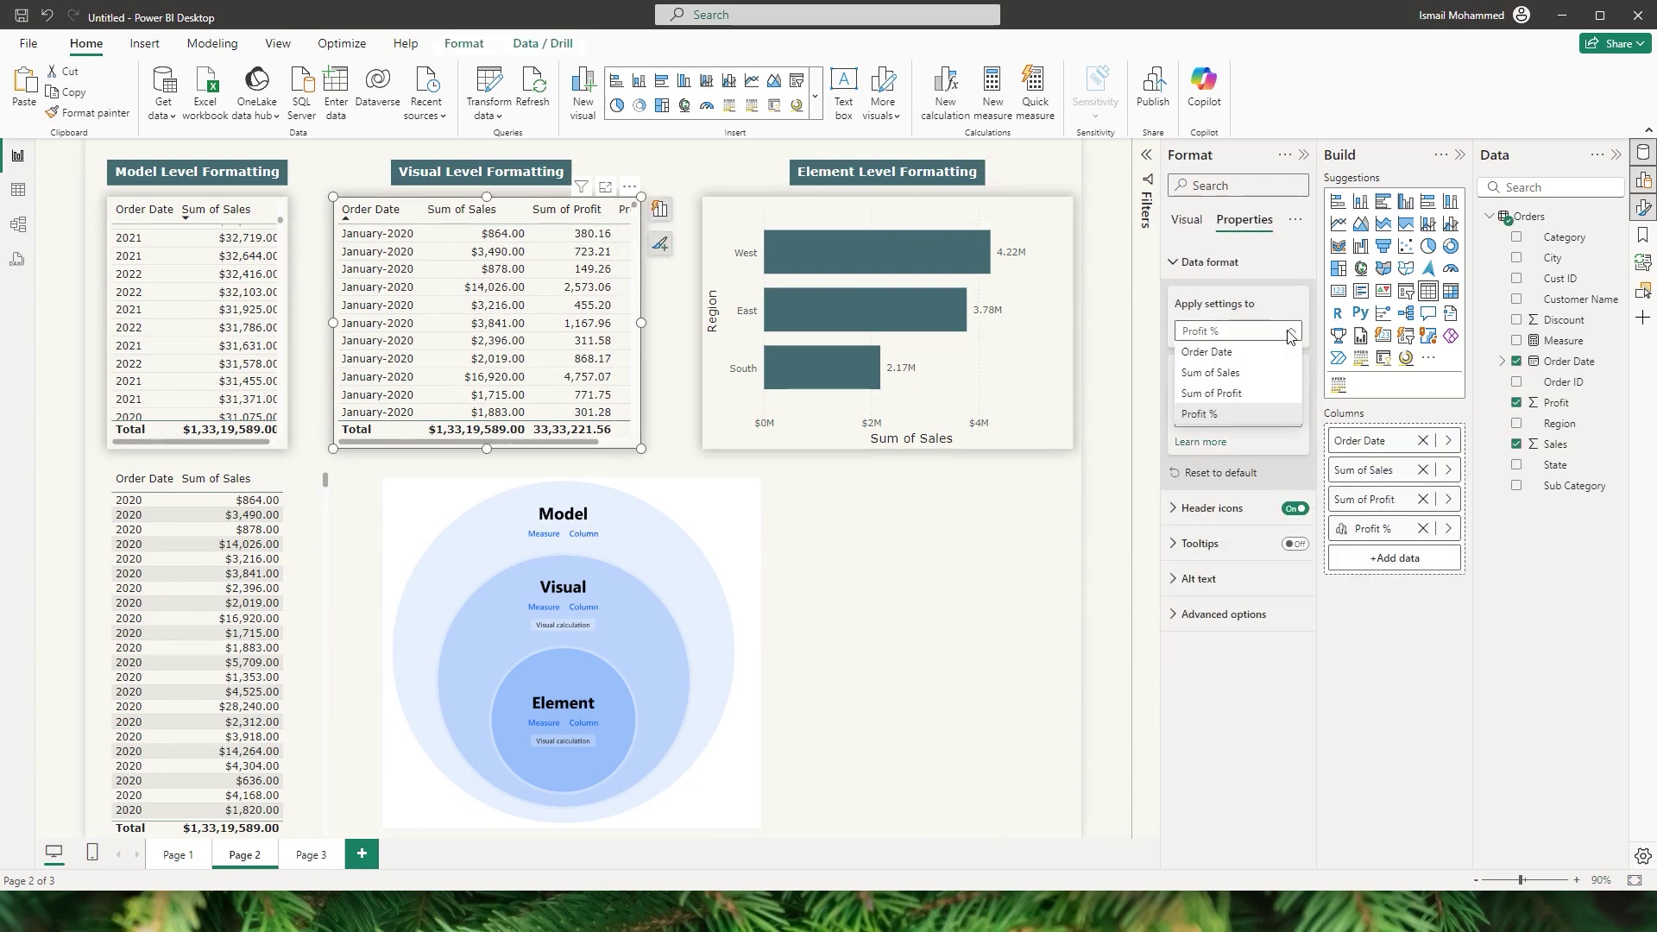
{"action": "left_click", "coordinate": [1216, 415]}
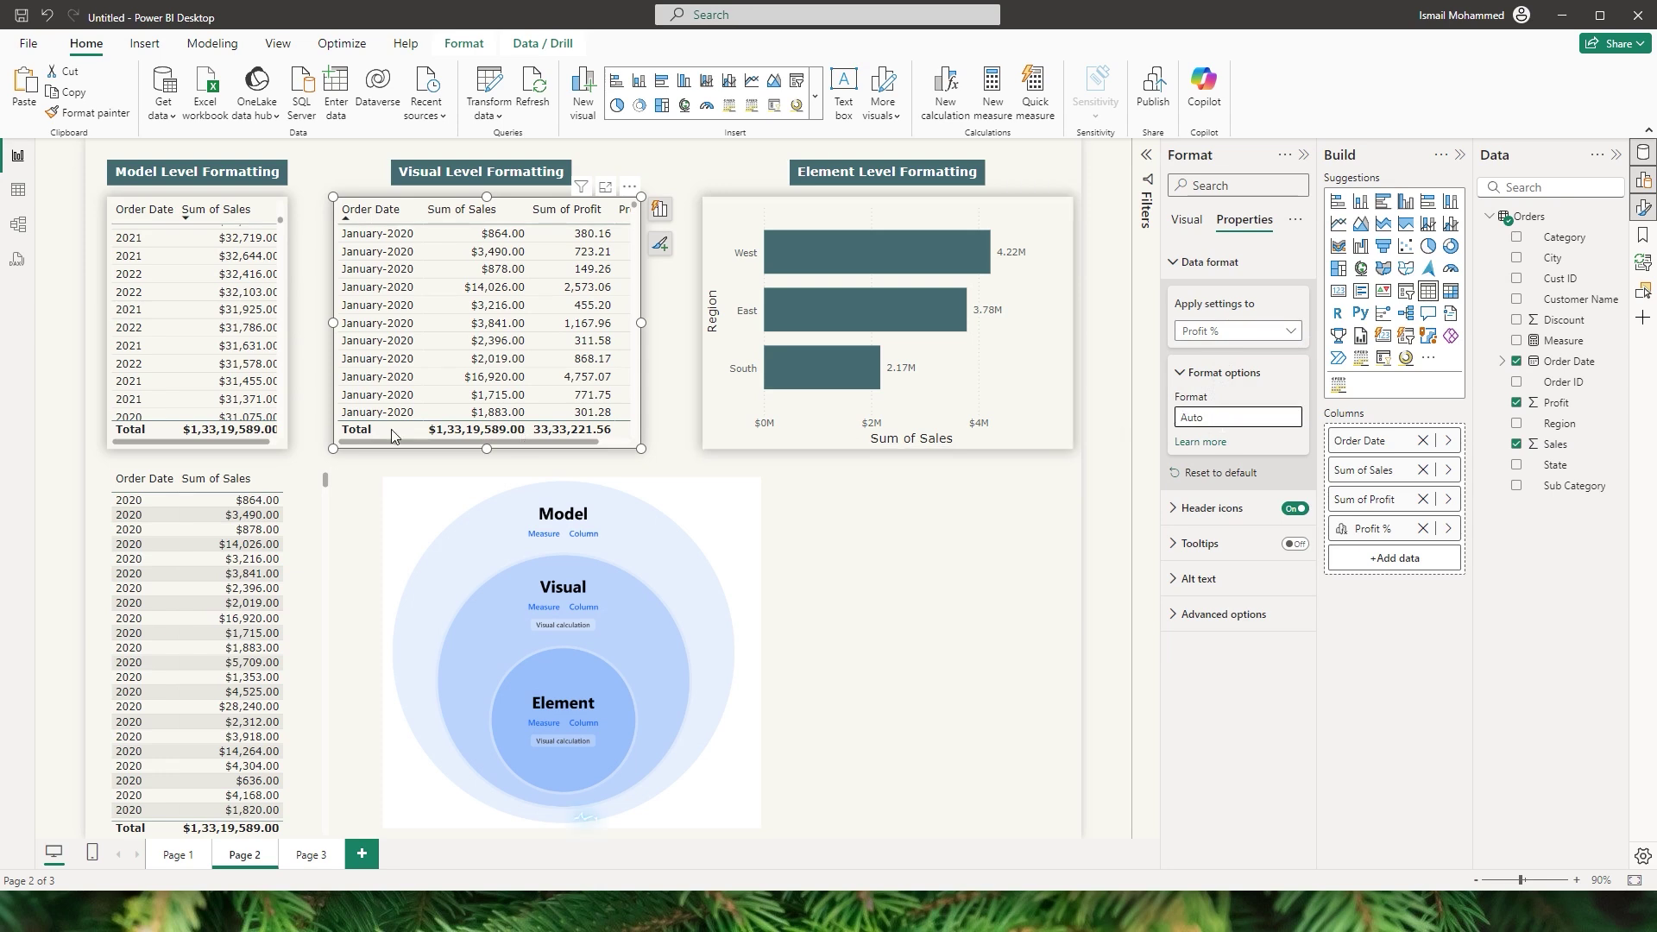
{"action": "left_click_drag", "start_coordinate": [522, 442], "coordinate": [557, 442]}
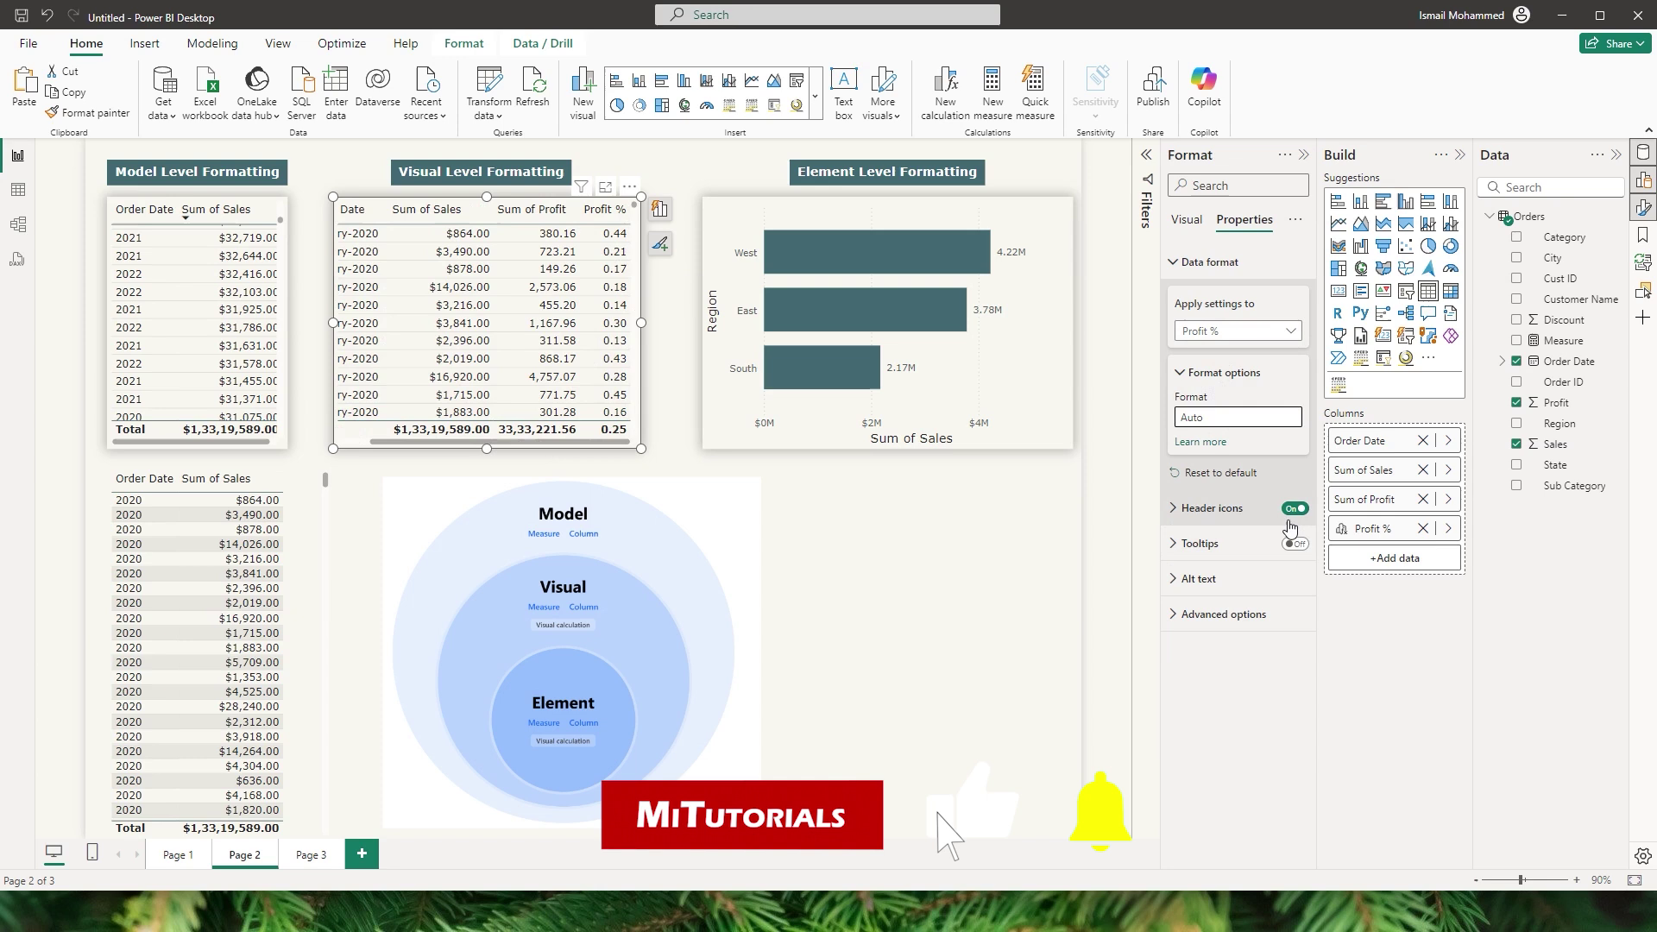
{"action": "type", "text": "0.00%"}
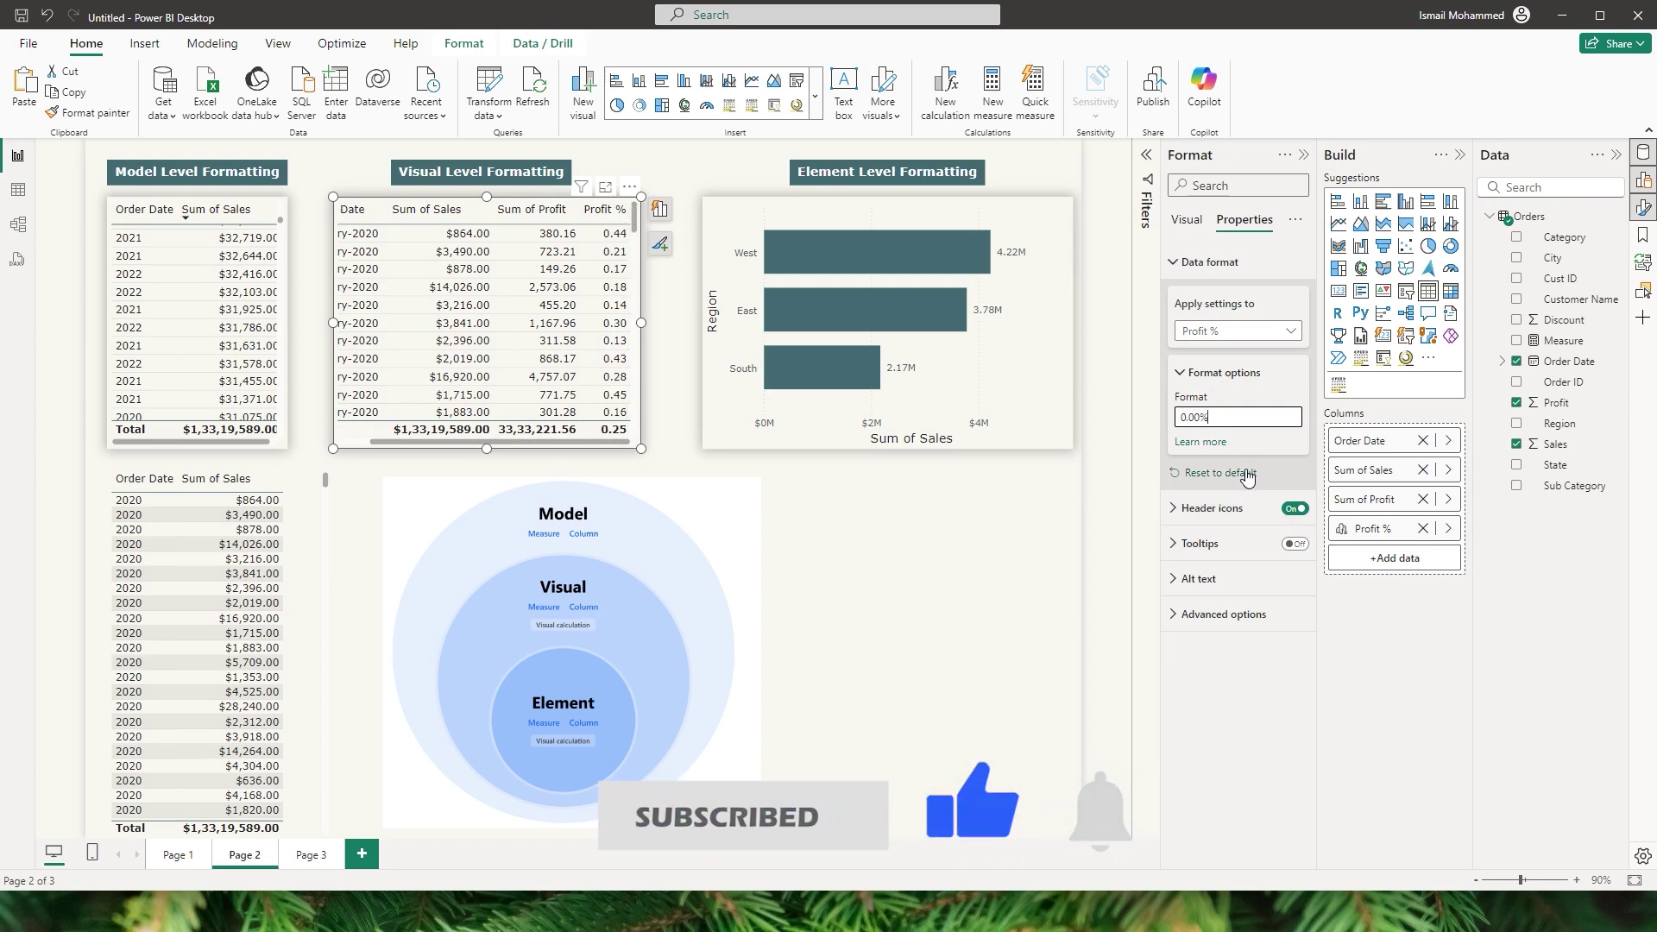
{"action": "key", "text": "Return"}
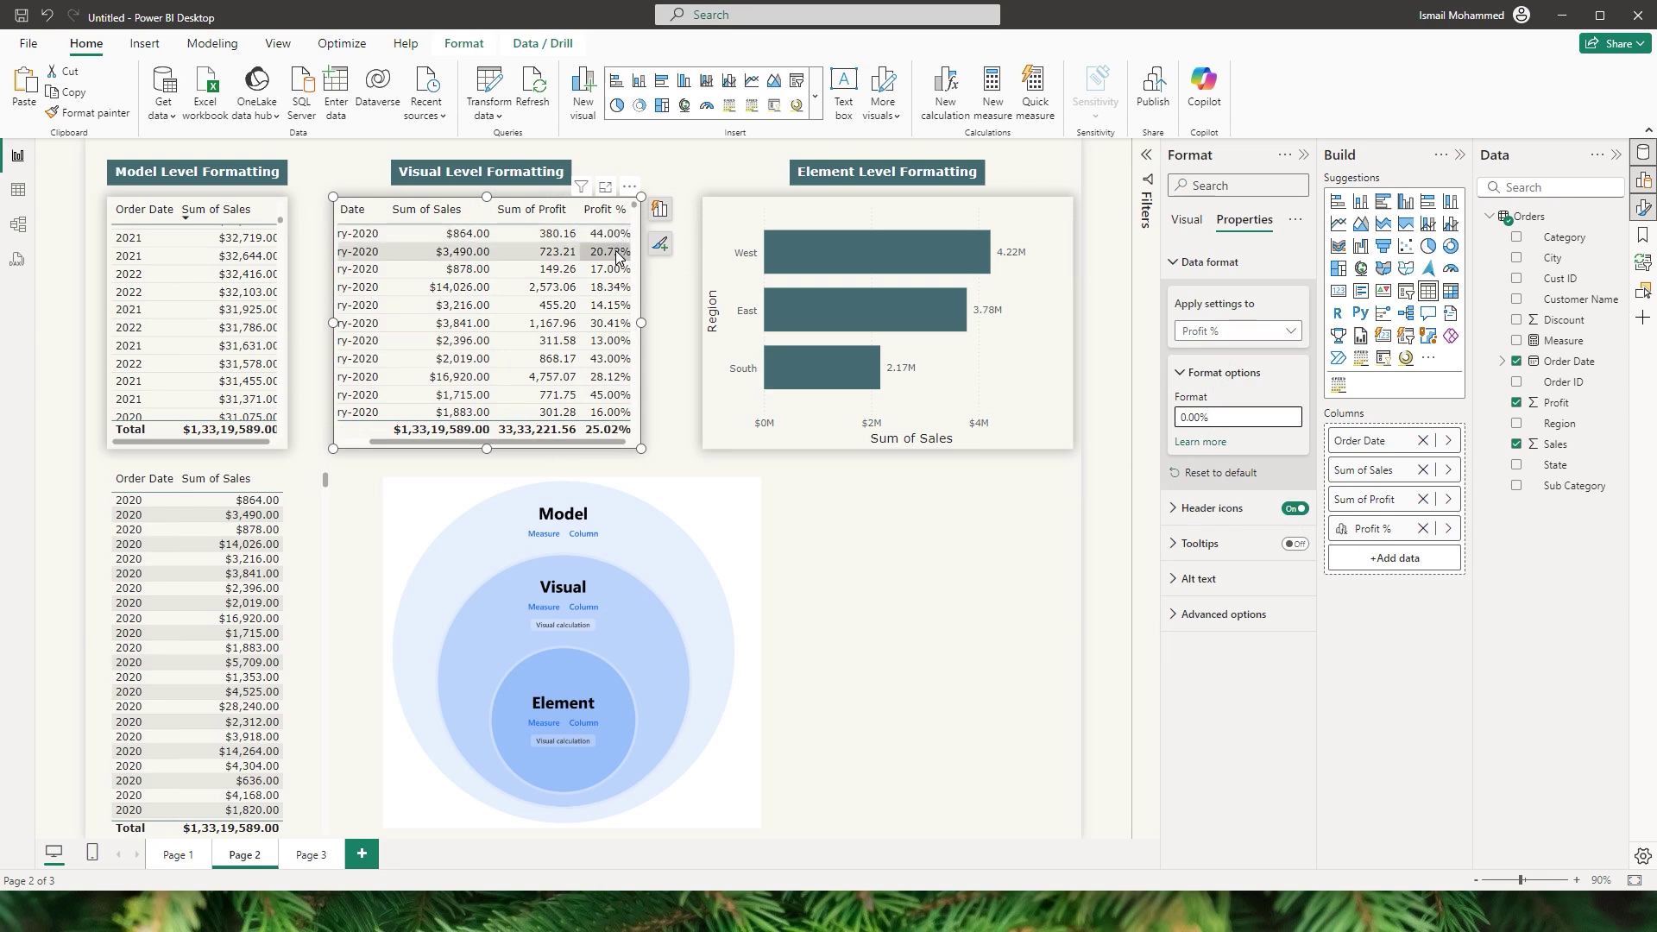
{"action": "key", "text": "ctrl+a"}
{"action": "type", "text": "0.0%"}
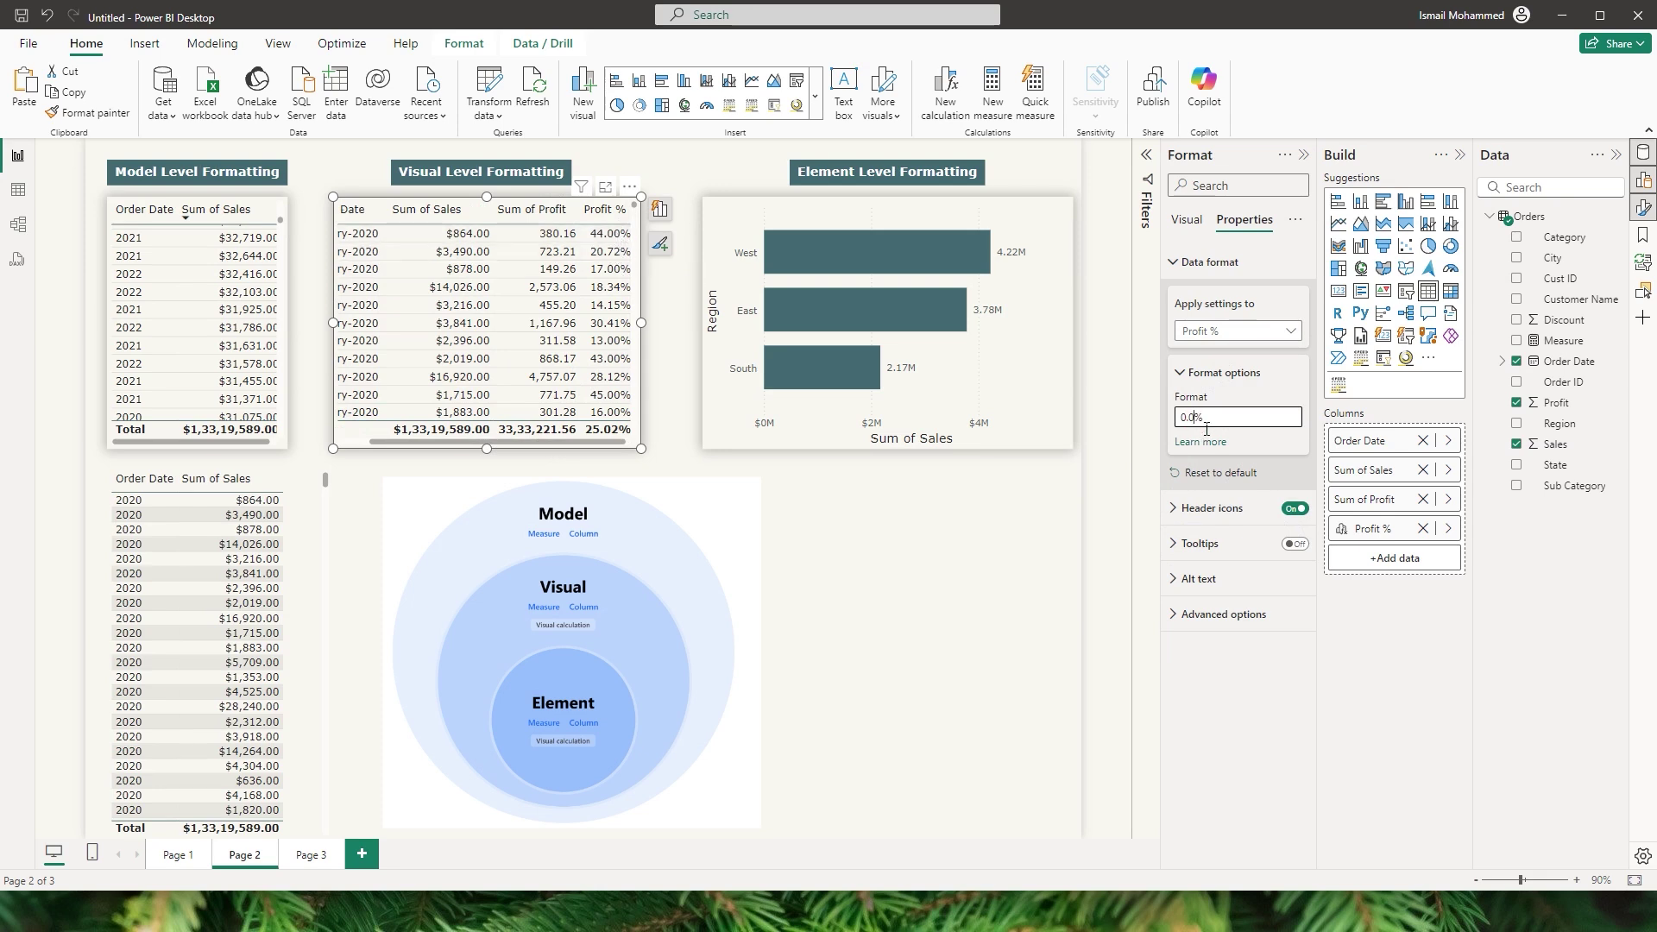
{"action": "key", "text": "Return"}
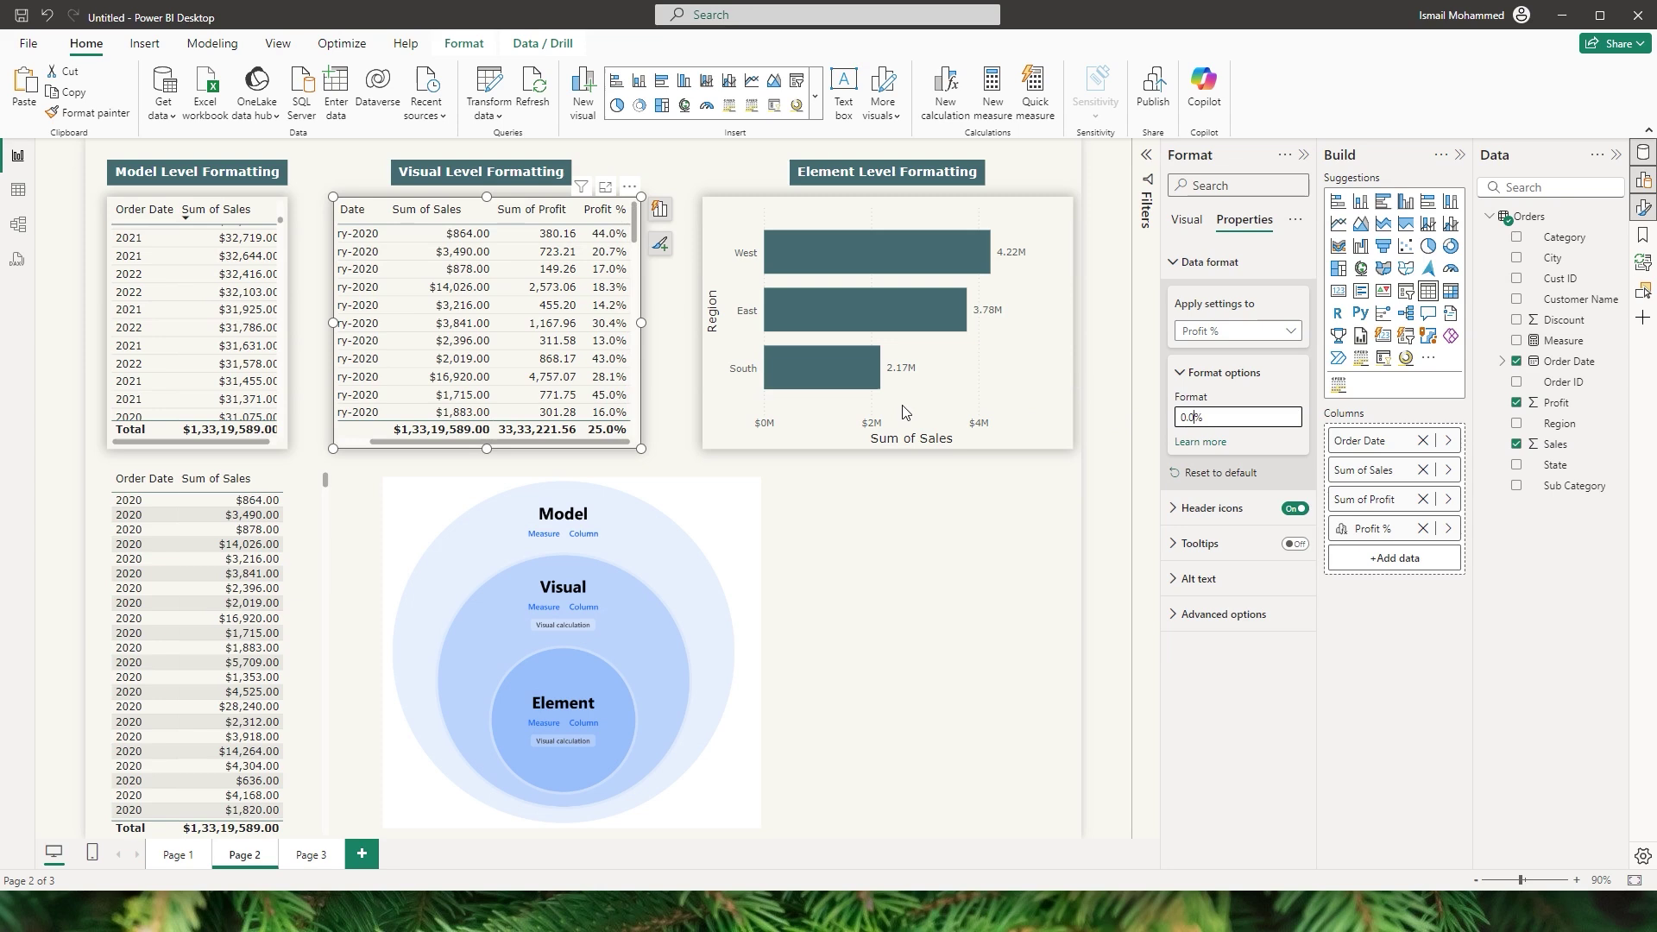
{"action": "left_click", "coordinate": [581, 723]}
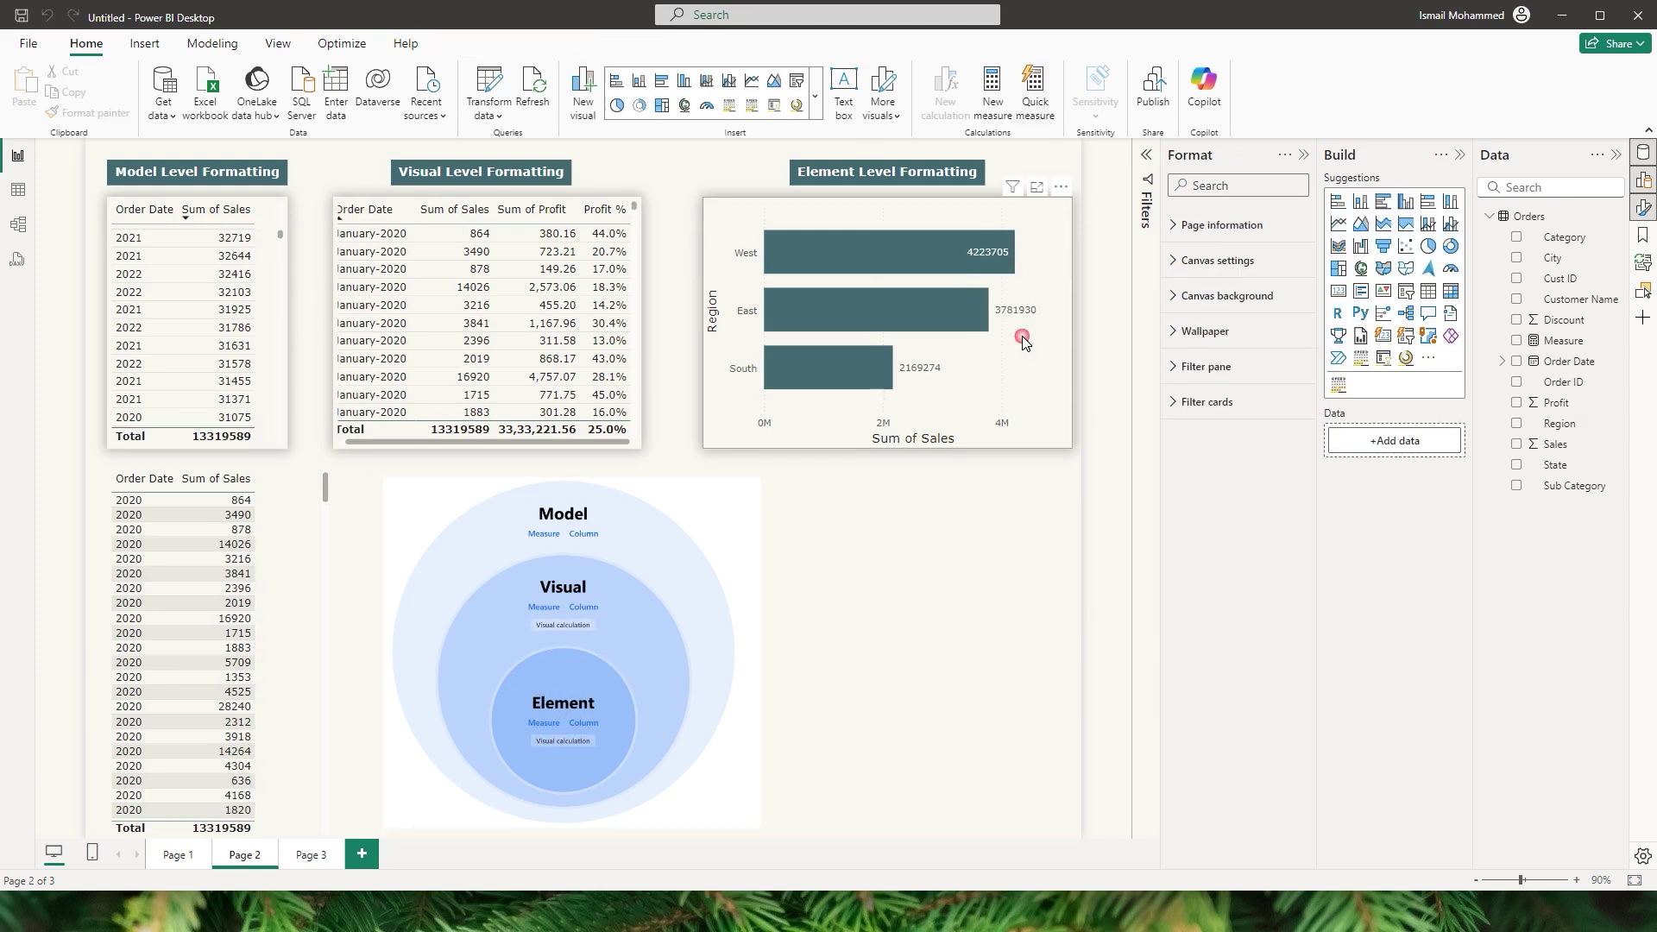
Turn on comma thousands separators for the Sales column so values read like 1,33,19,589.
{"action": "left_click", "coordinate": [1024, 343]}
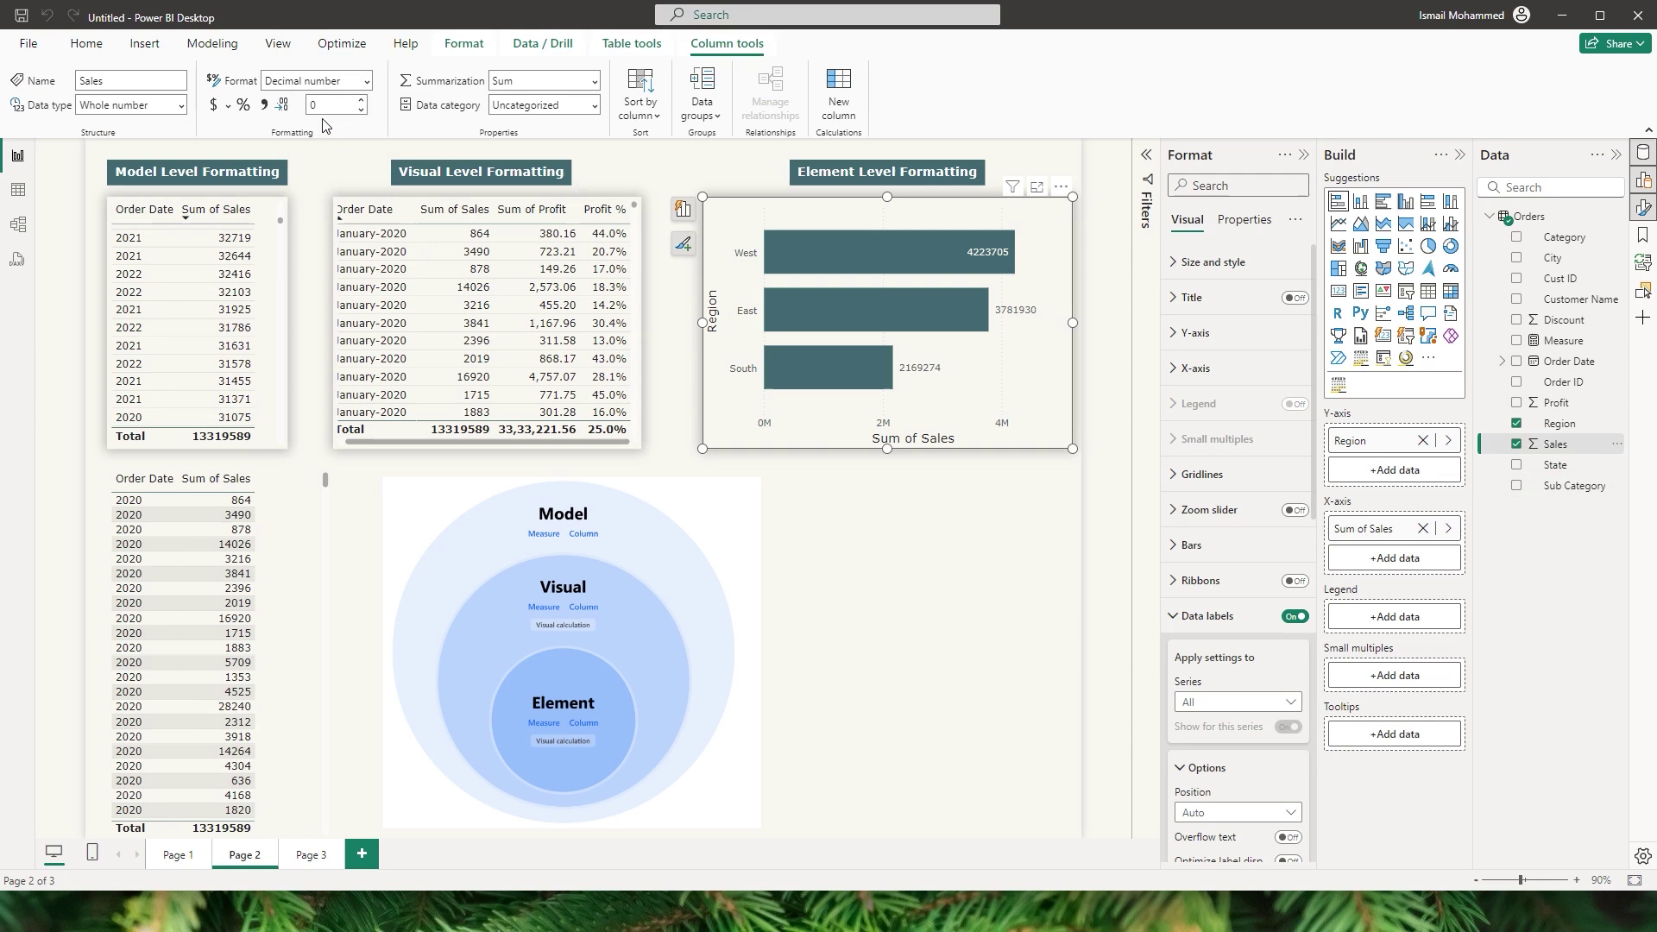
{"action": "left_click", "coordinate": [265, 107]}
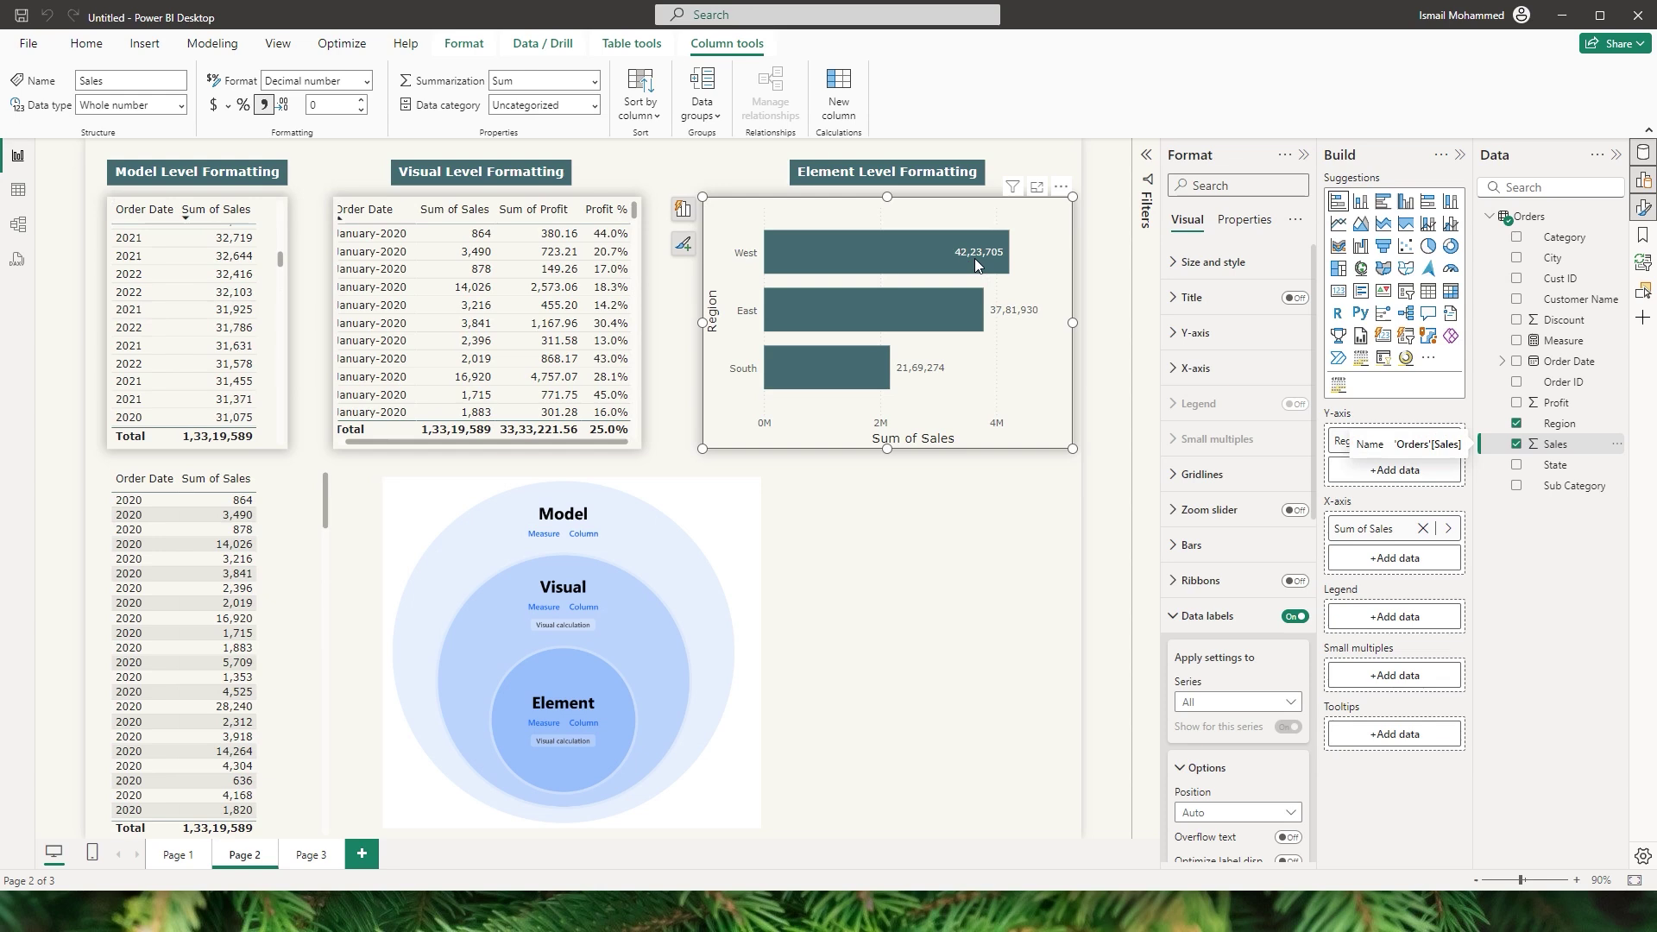
Format the bar chart's Sum of Sales as #,##0.0K, labelling bars like 4,224K and 2,169K.
{"action": "mouse_move", "coordinate": [1010, 279]}
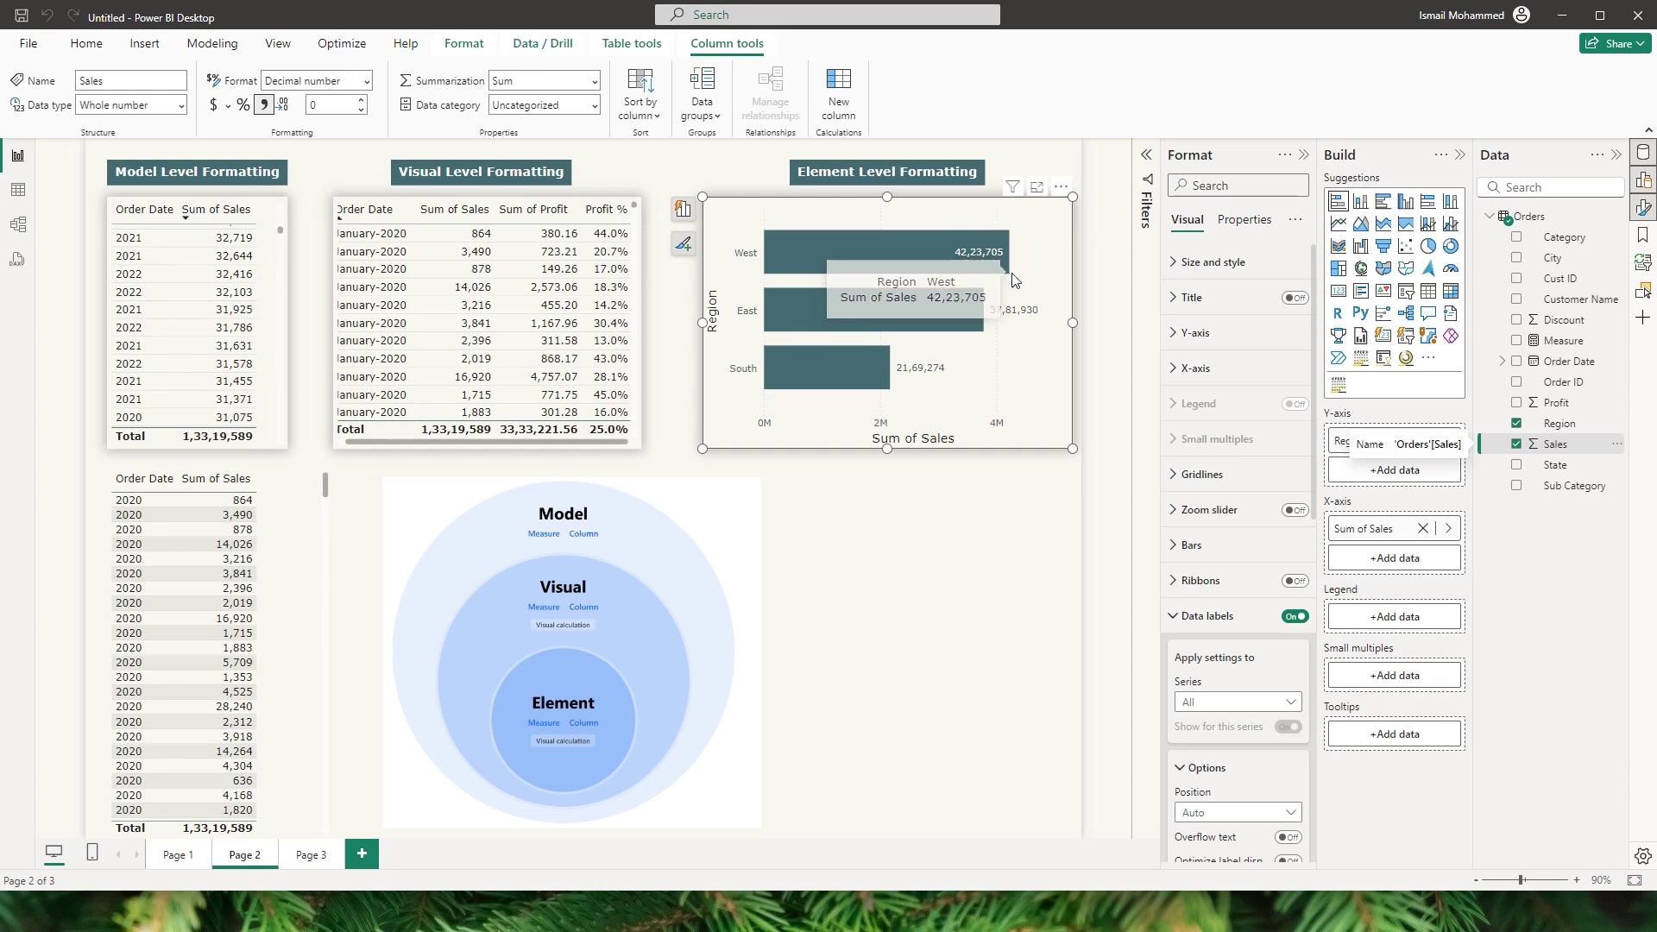
{"action": "left_click", "coordinate": [1247, 226]}
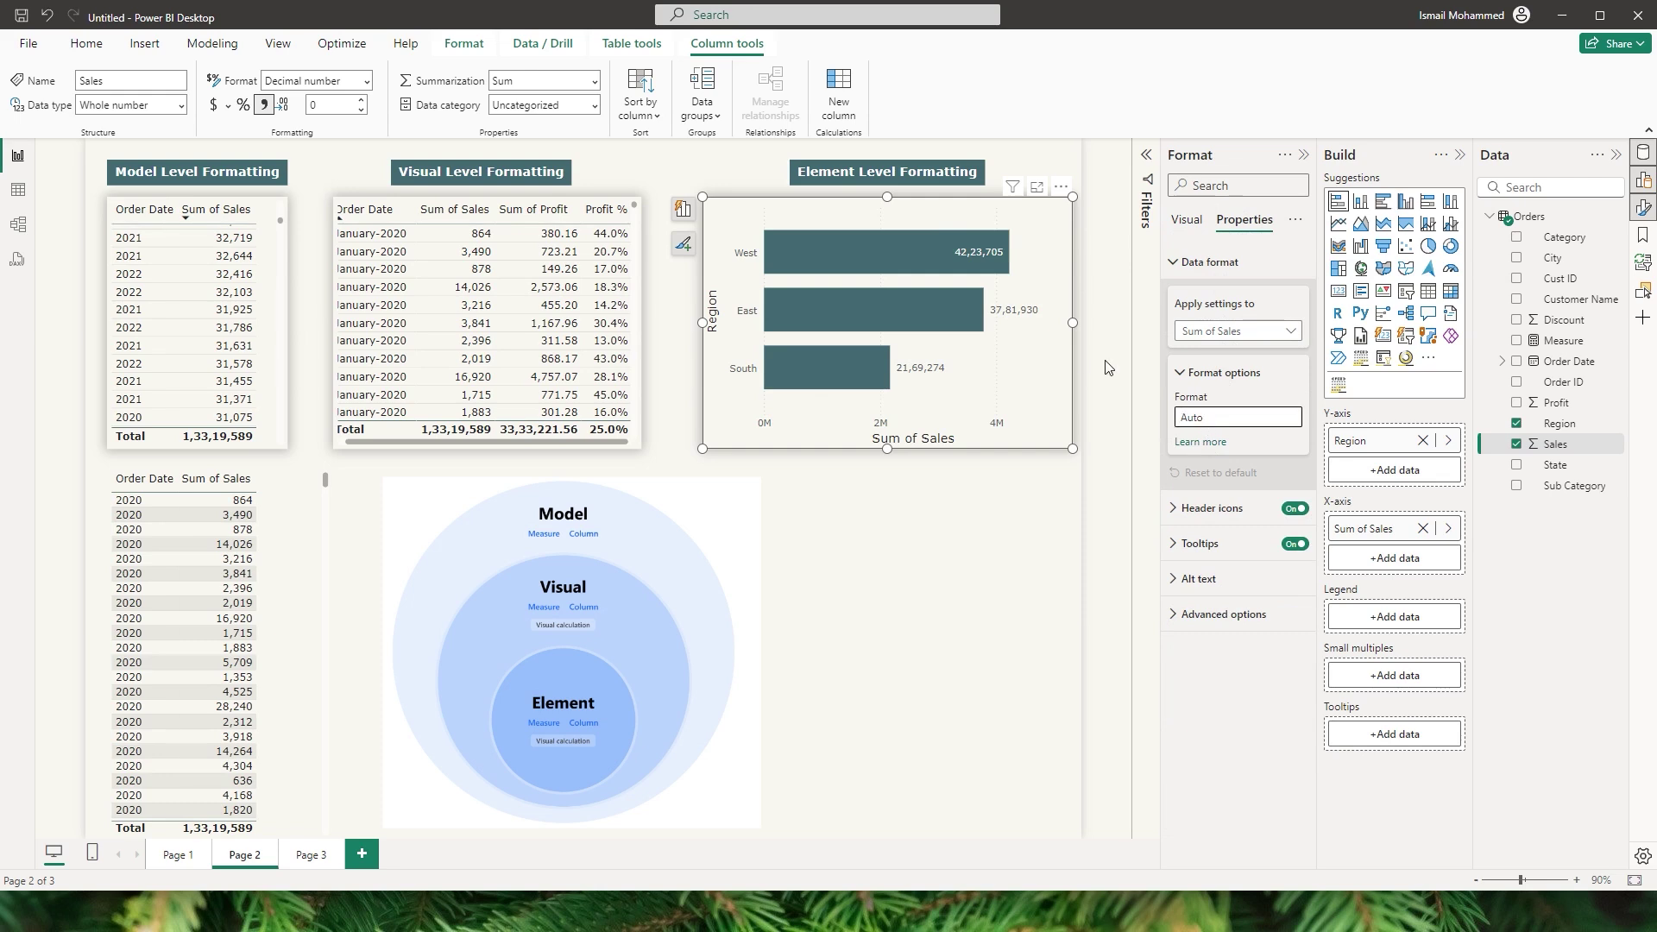
{"action": "type", "text": "#,##0.0K"}
{"action": "key", "text": "Return"}
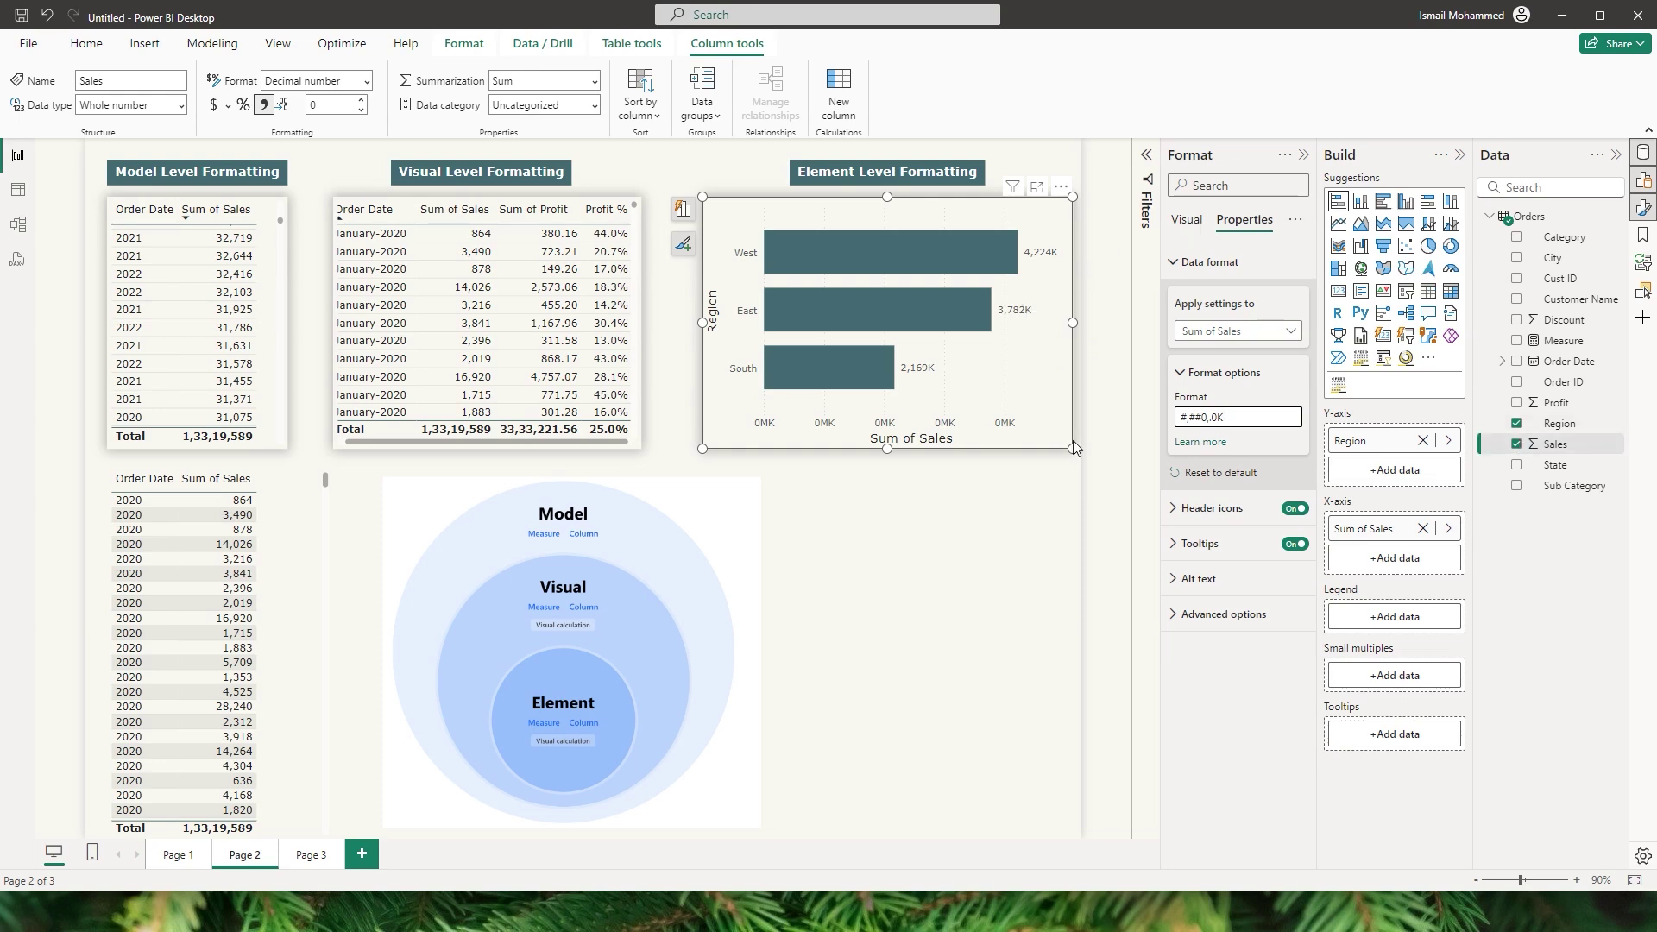
{"action": "mouse_move", "coordinate": [918, 305]}
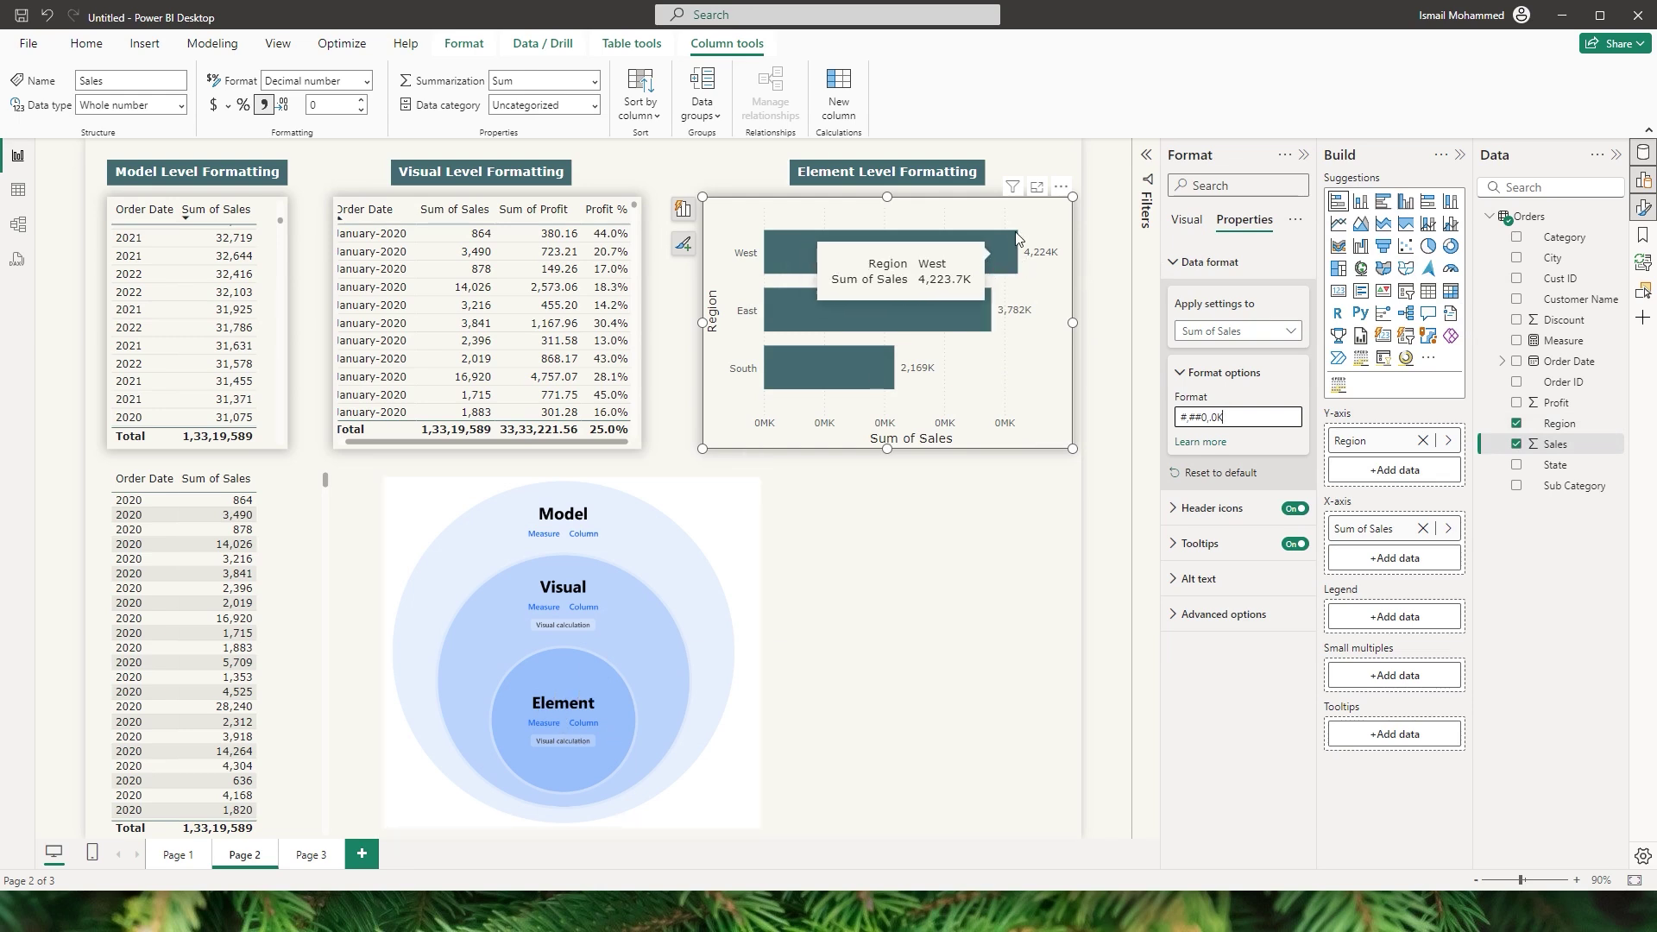
{"action": "left_click", "coordinate": [1186, 230]}
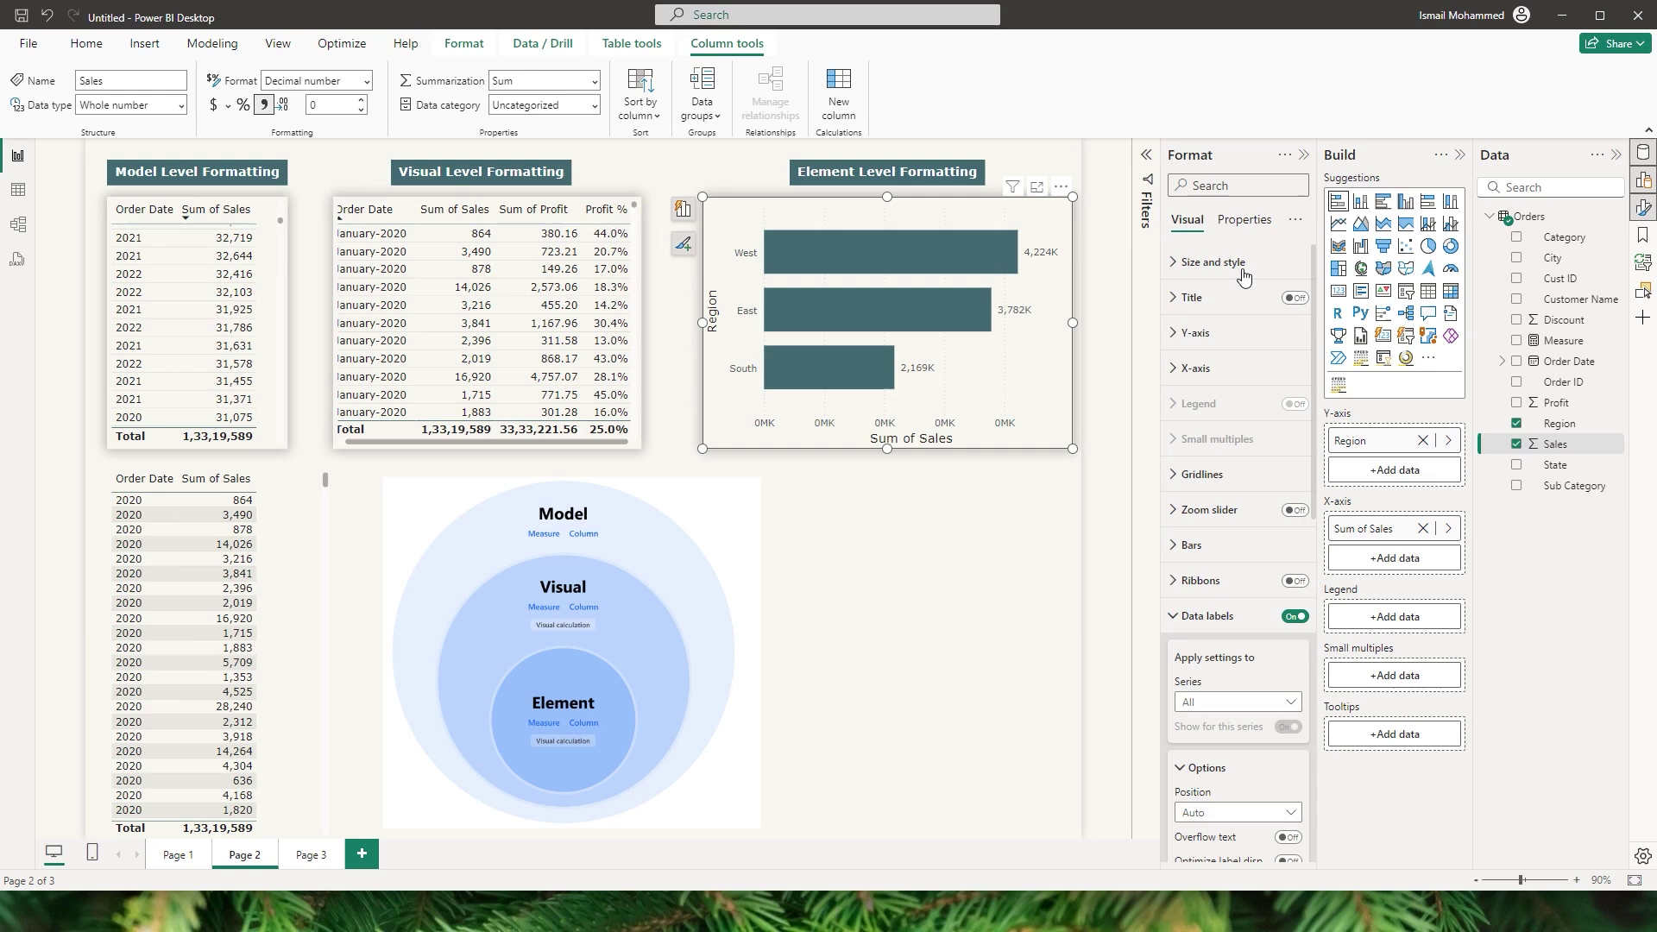
Try custom #,##0,,.0M data label units on the bar chart, then delete the code to show raw values.
{"action": "scroll", "coordinate": [1328, 552], "scroll_direction": "down", "scroll_amount": 5}
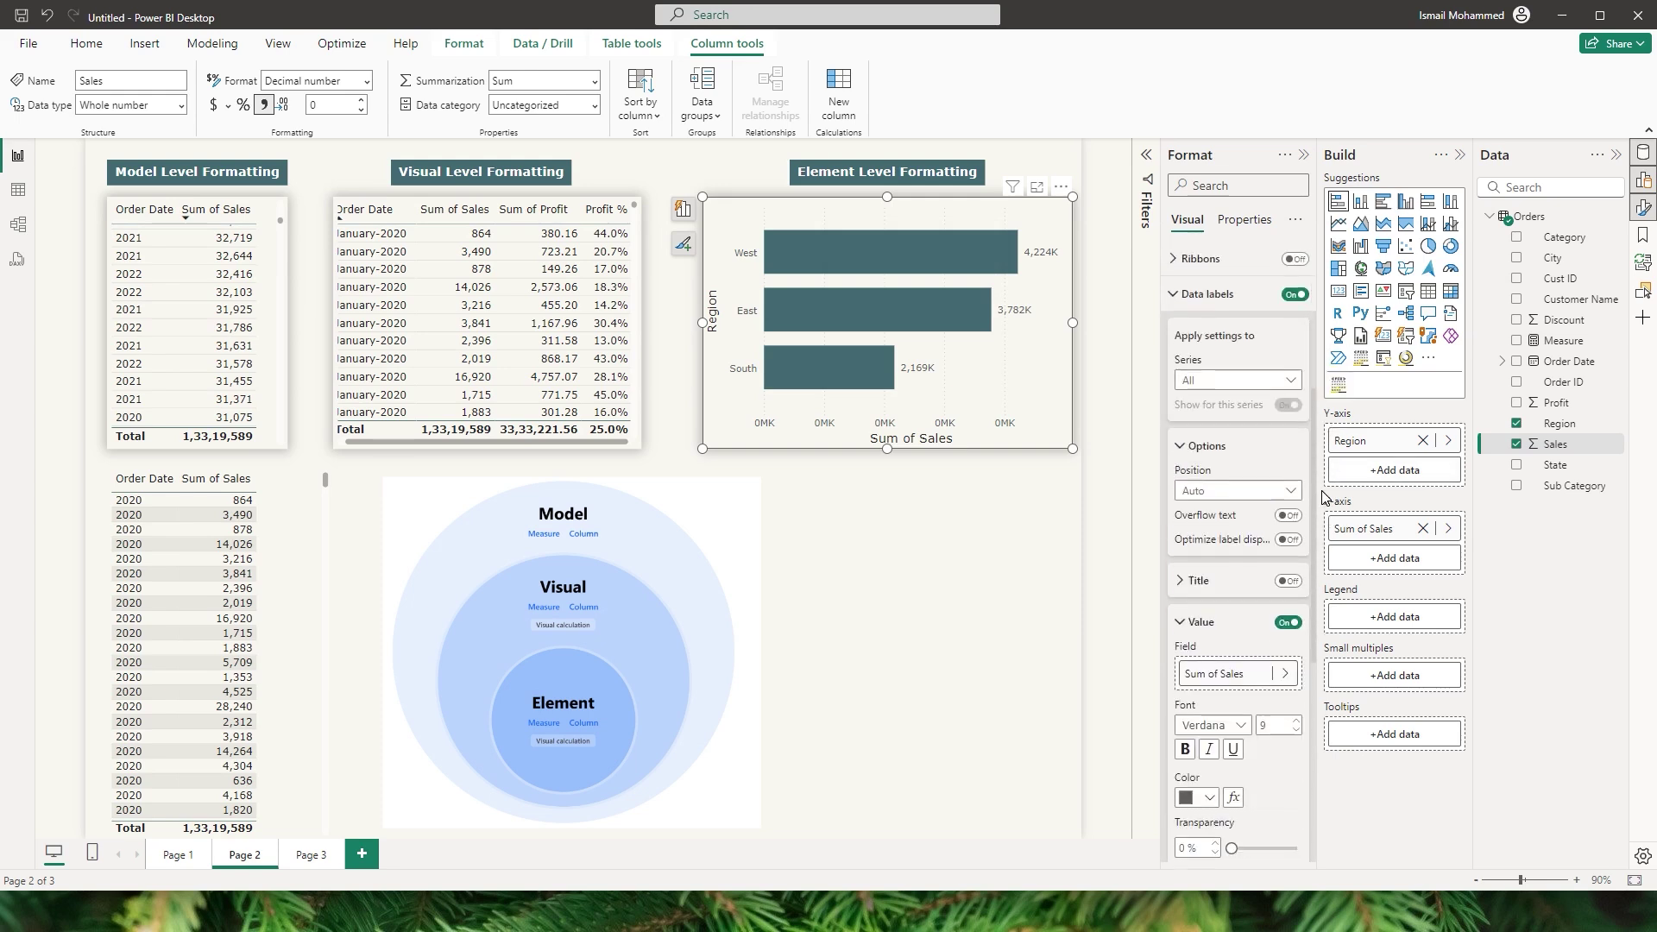
{"action": "scroll", "coordinate": [1295, 535], "scroll_direction": "down", "scroll_amount": 2}
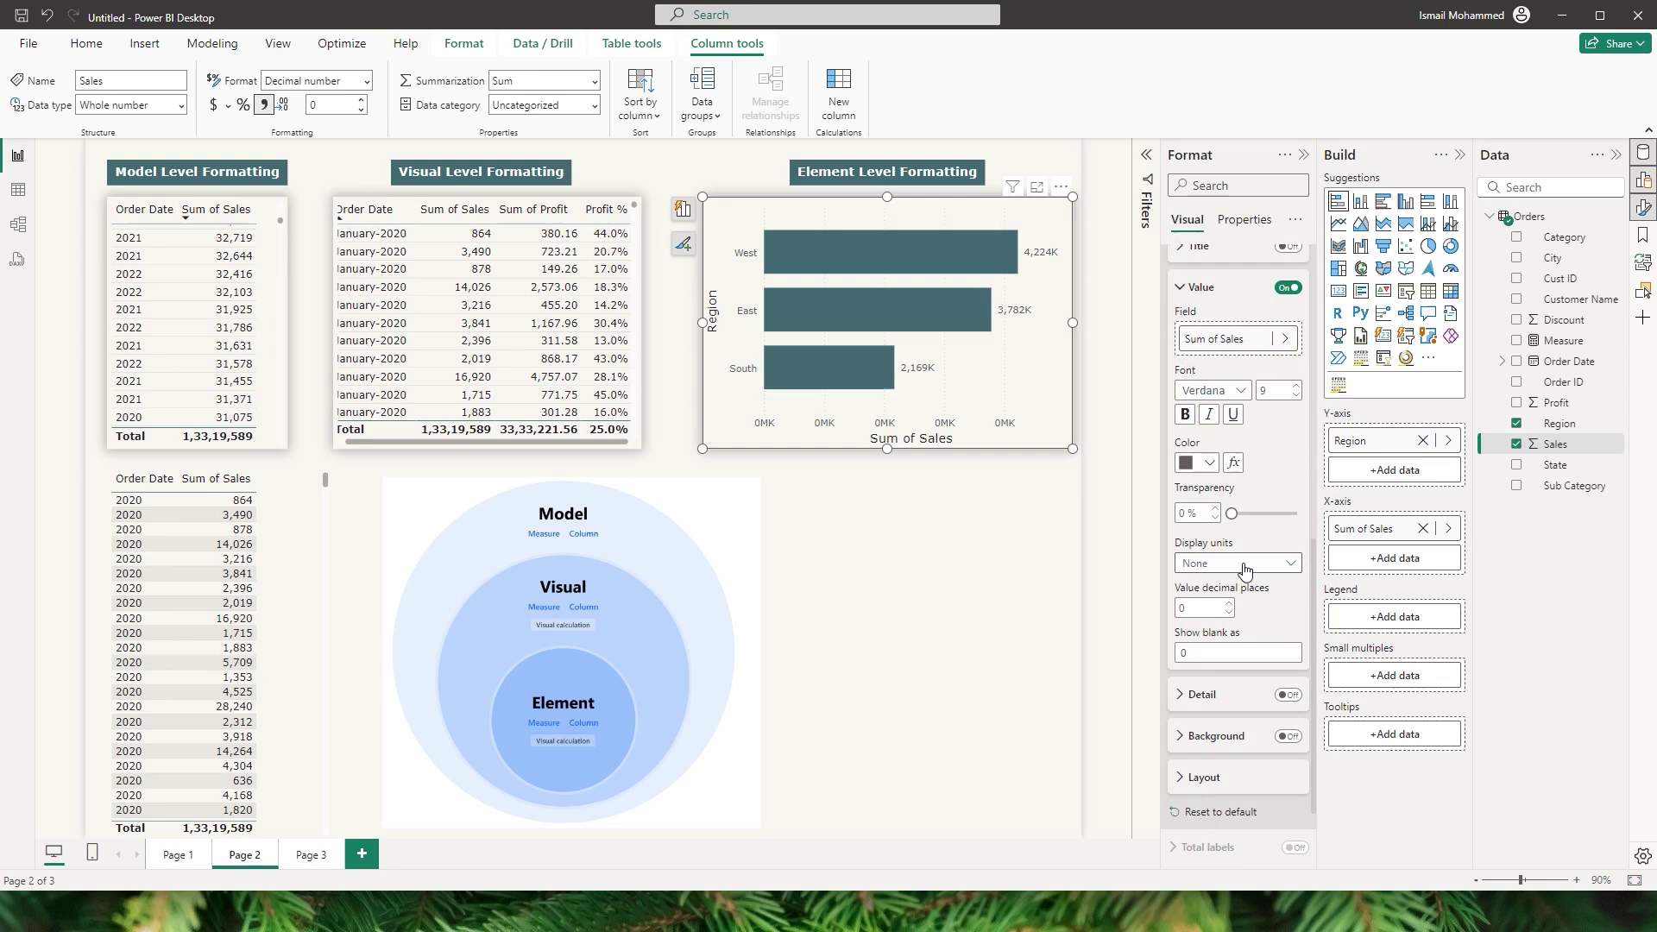
{"action": "left_click", "coordinate": [1271, 563]}
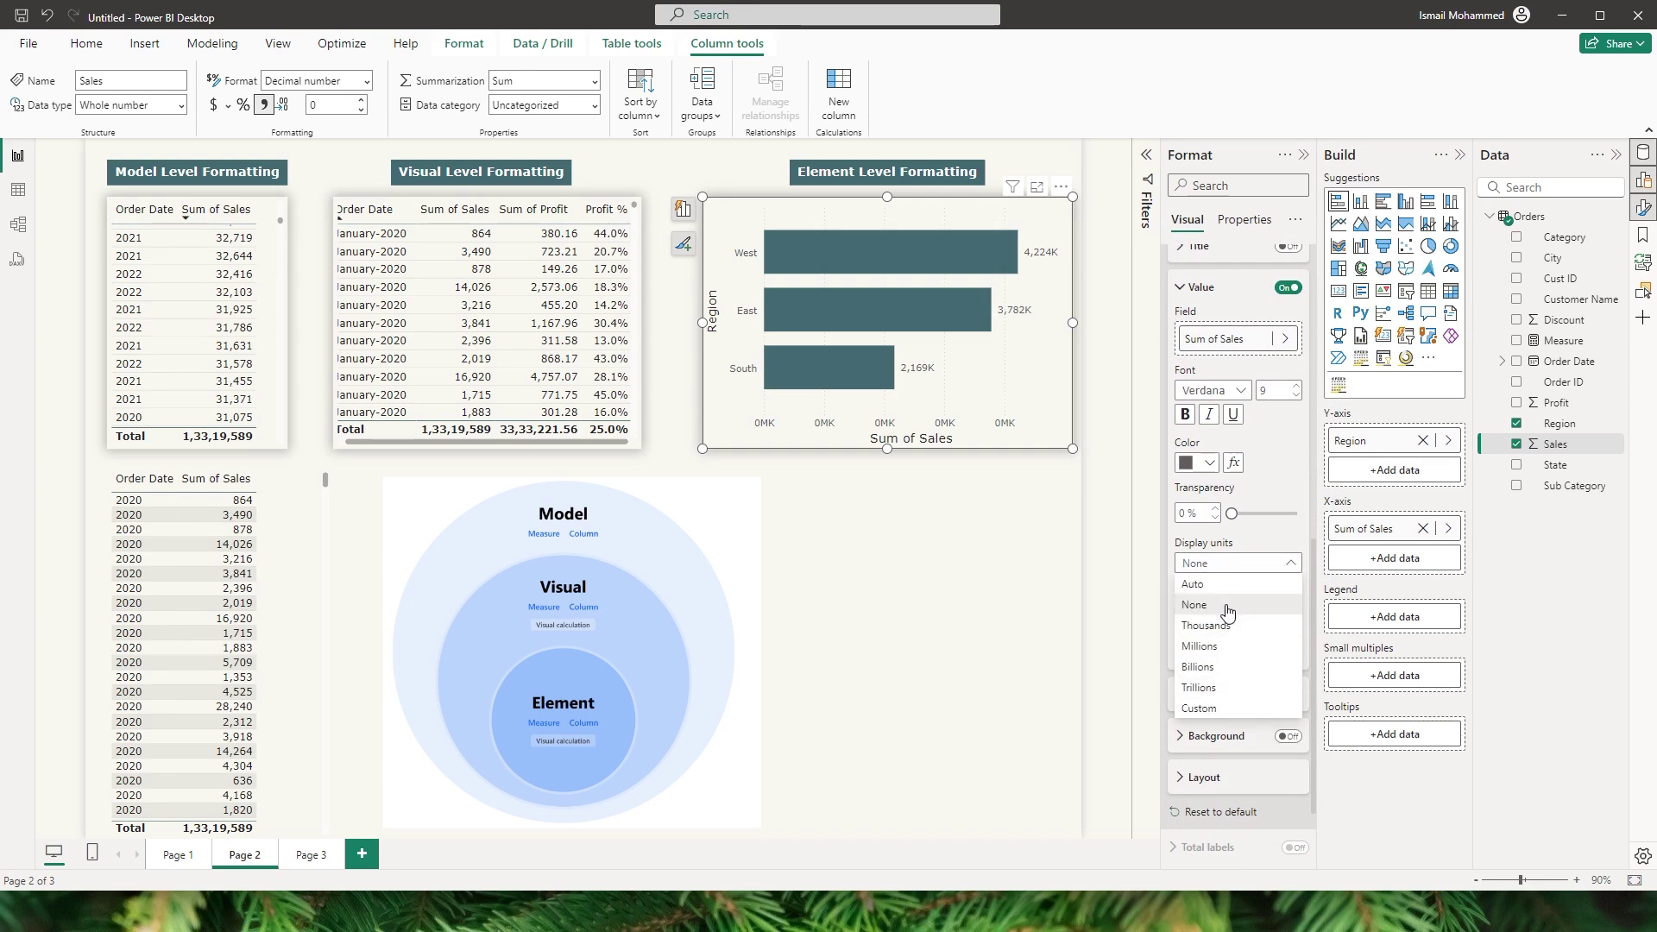
{"action": "left_click", "coordinate": [1218, 709]}
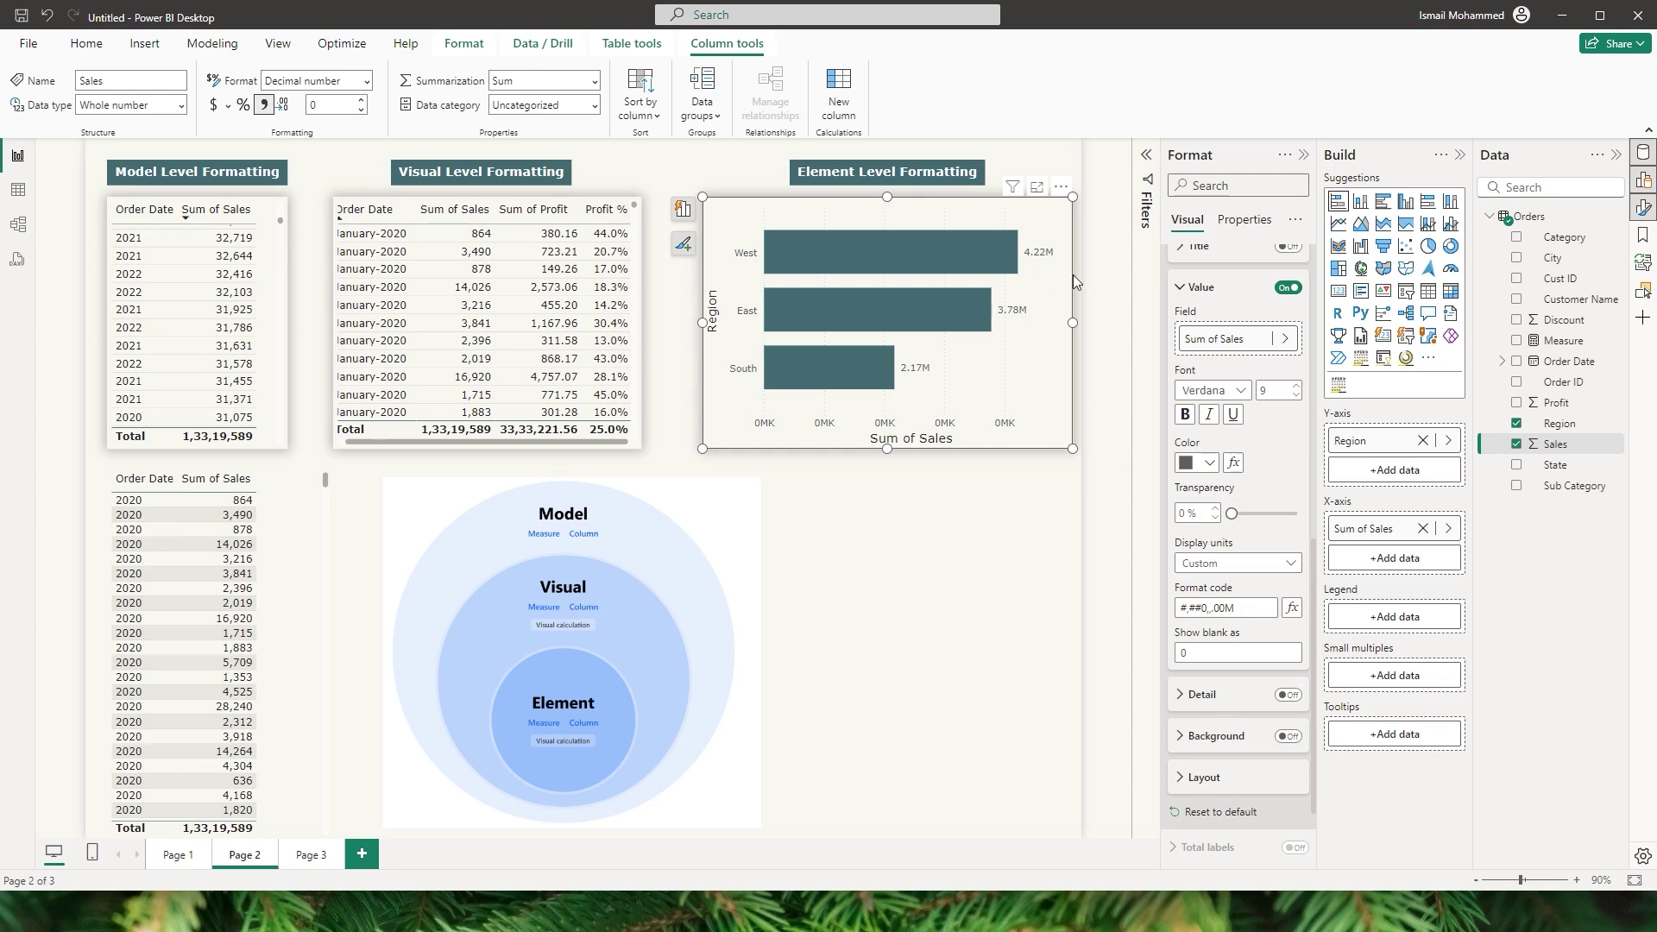
{"action": "left_click", "coordinate": [1234, 618]}
{"action": "key", "text": "BackSpace"}
{"action": "key", "text": "BackSpace"}
{"action": "type", "text": "0"}
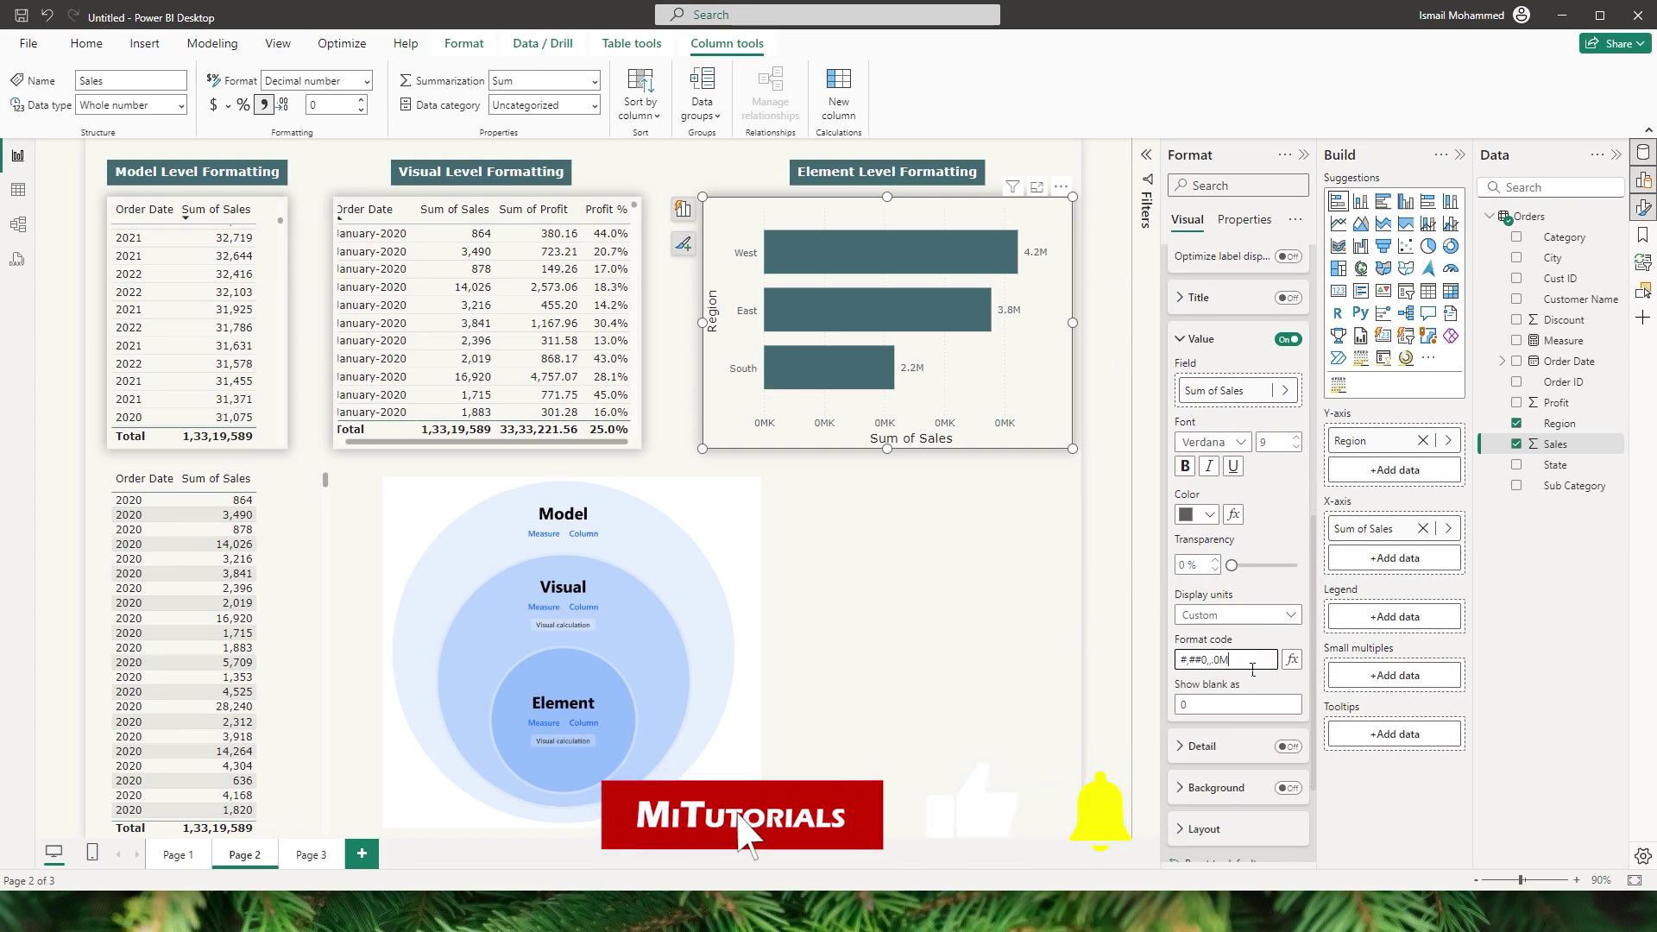
{"action": "key", "text": "ctrl+a"}
{"action": "key", "text": "BackSpace"}
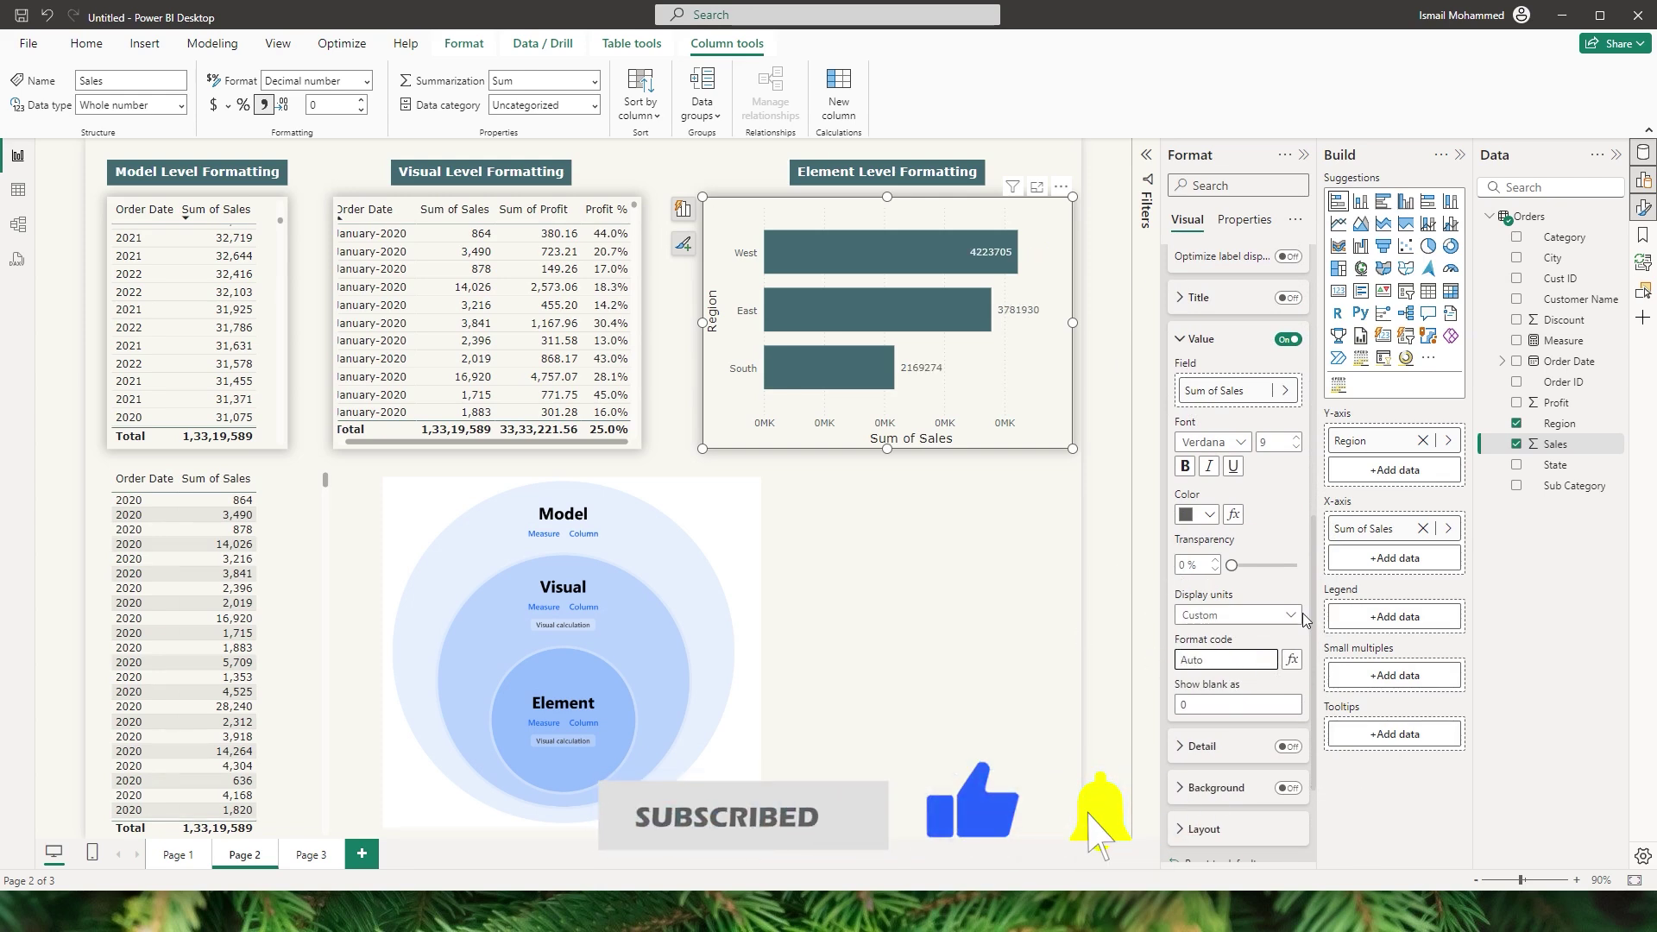
Set the bar chart's data label display units to None and clear the #,##0,.0K Sum of Sales format.
{"action": "left_click", "coordinate": [1218, 614]}
{"action": "left_click", "coordinate": [1208, 655]}
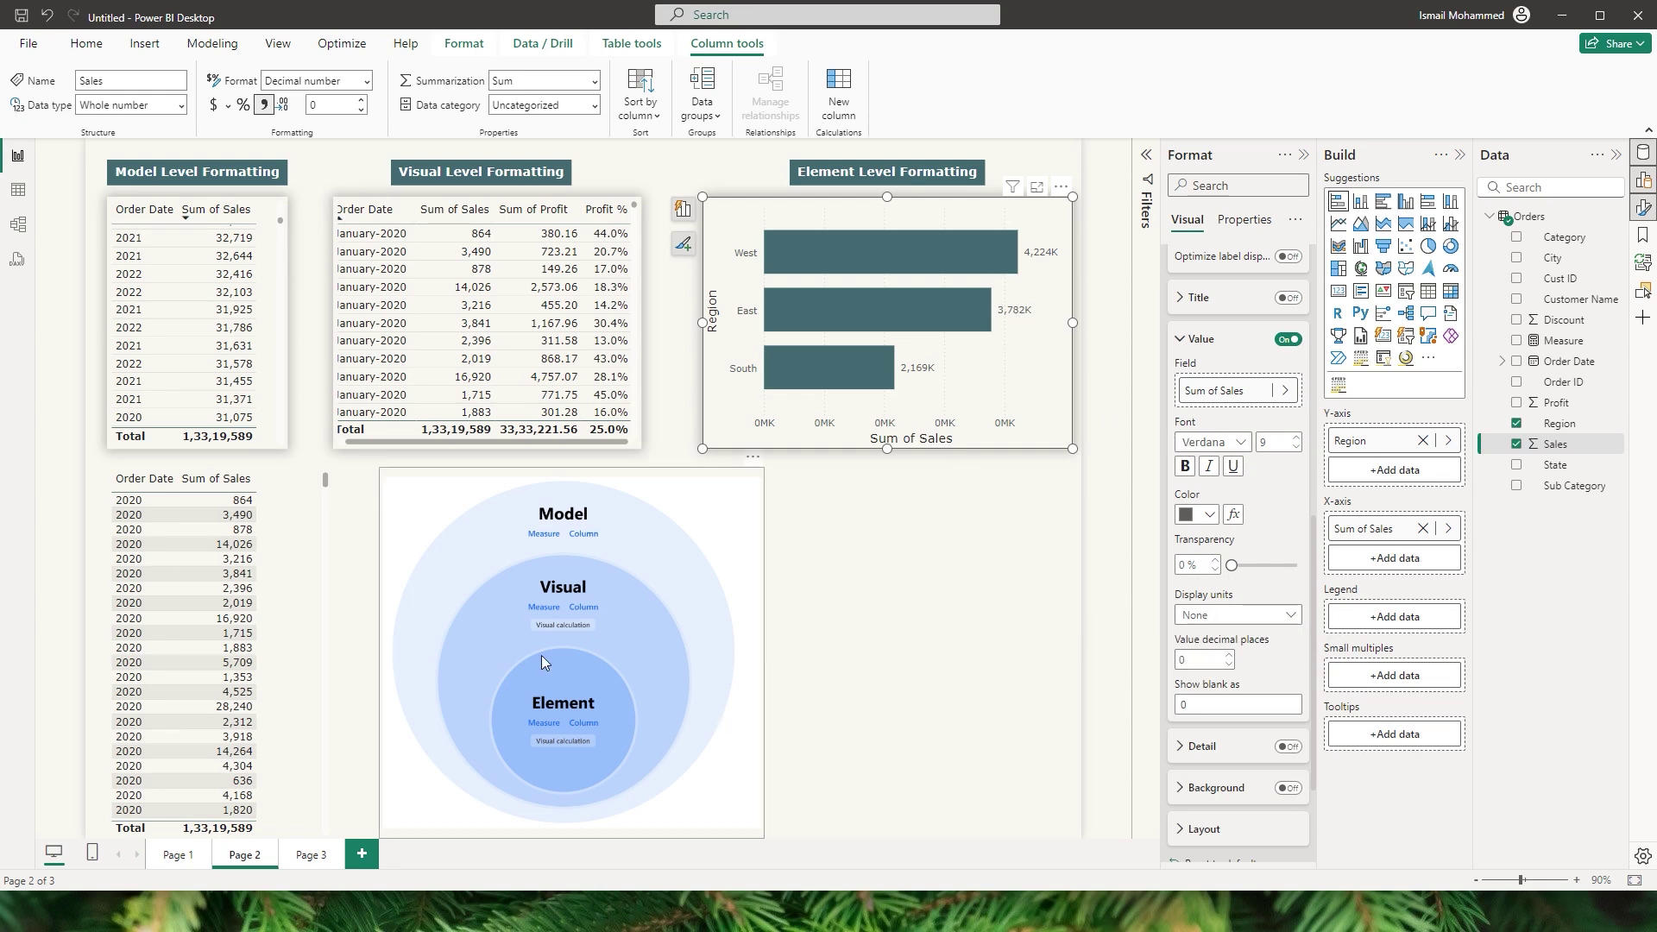
{"action": "left_click", "coordinate": [1243, 221]}
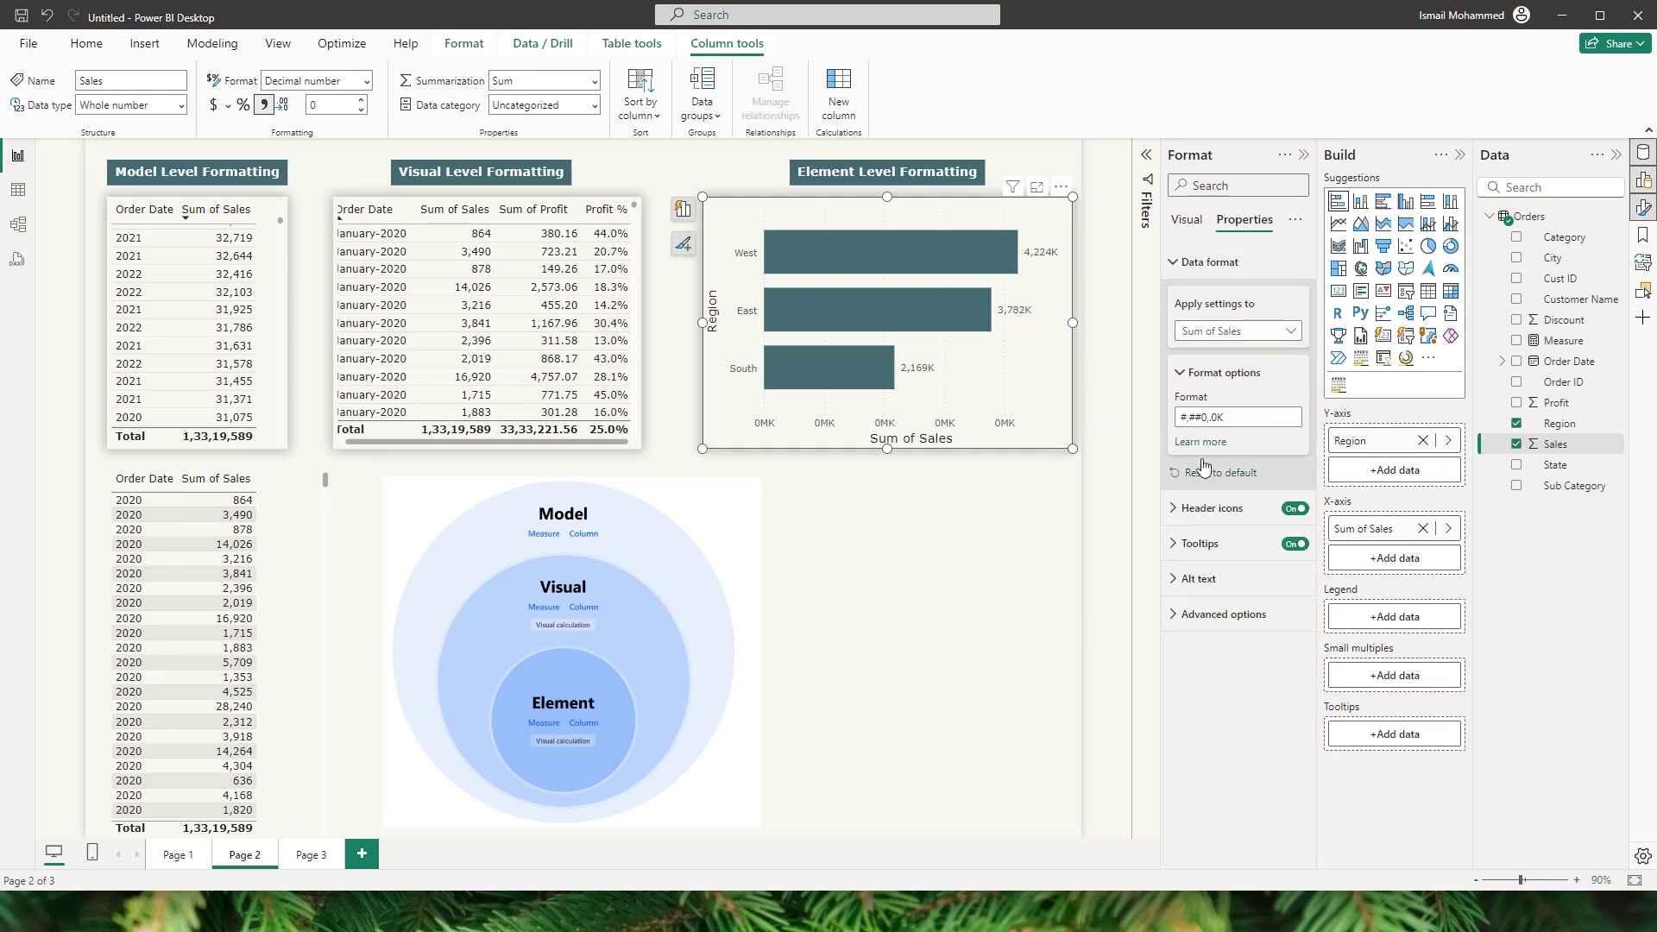
{"action": "left_click_drag", "start_coordinate": [1218, 417], "coordinate": [1175, 420]}
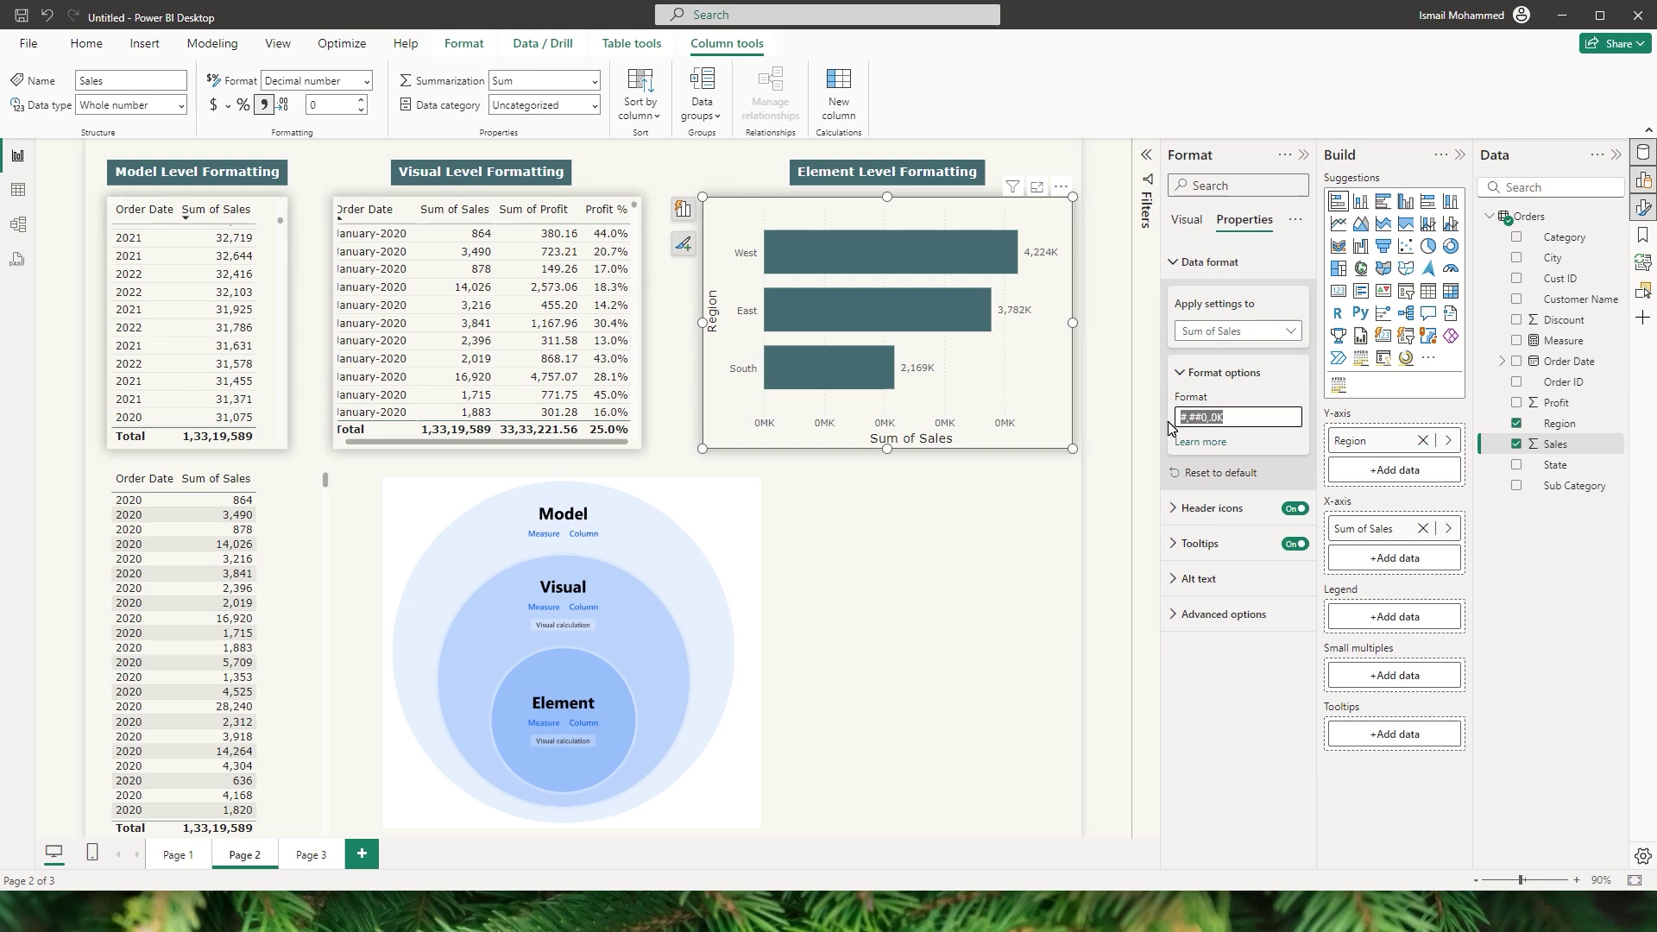
{"action": "key", "text": "BackSpace"}
{"action": "key", "text": "Tab"}
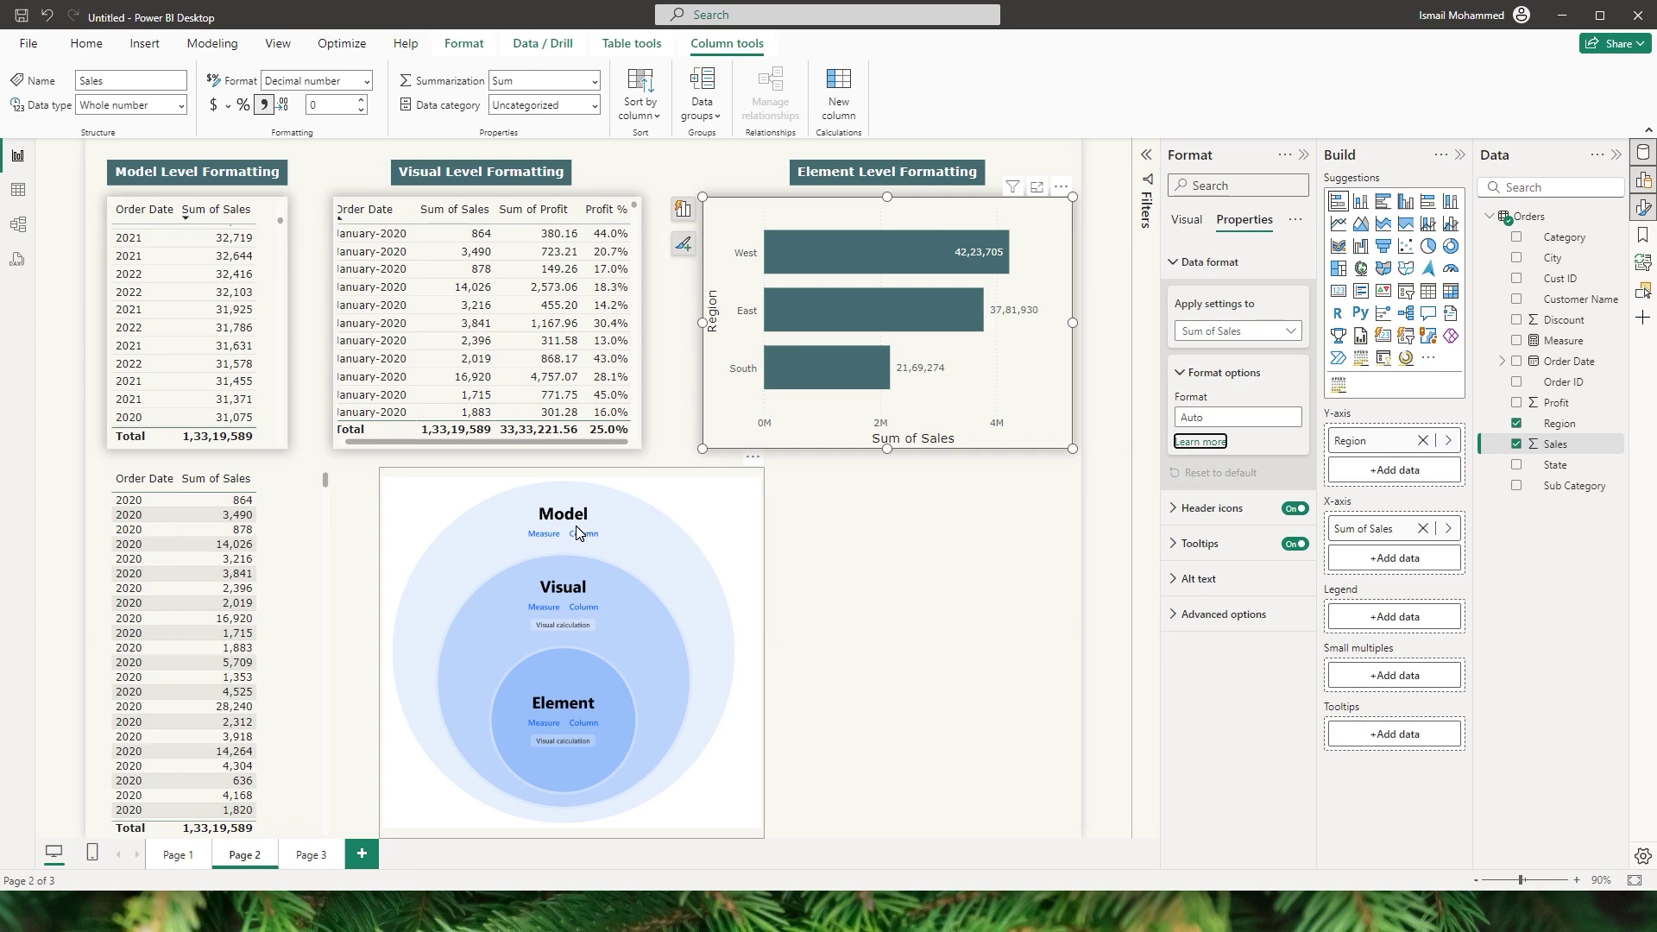
{"action": "left_click", "coordinate": [993, 561]}
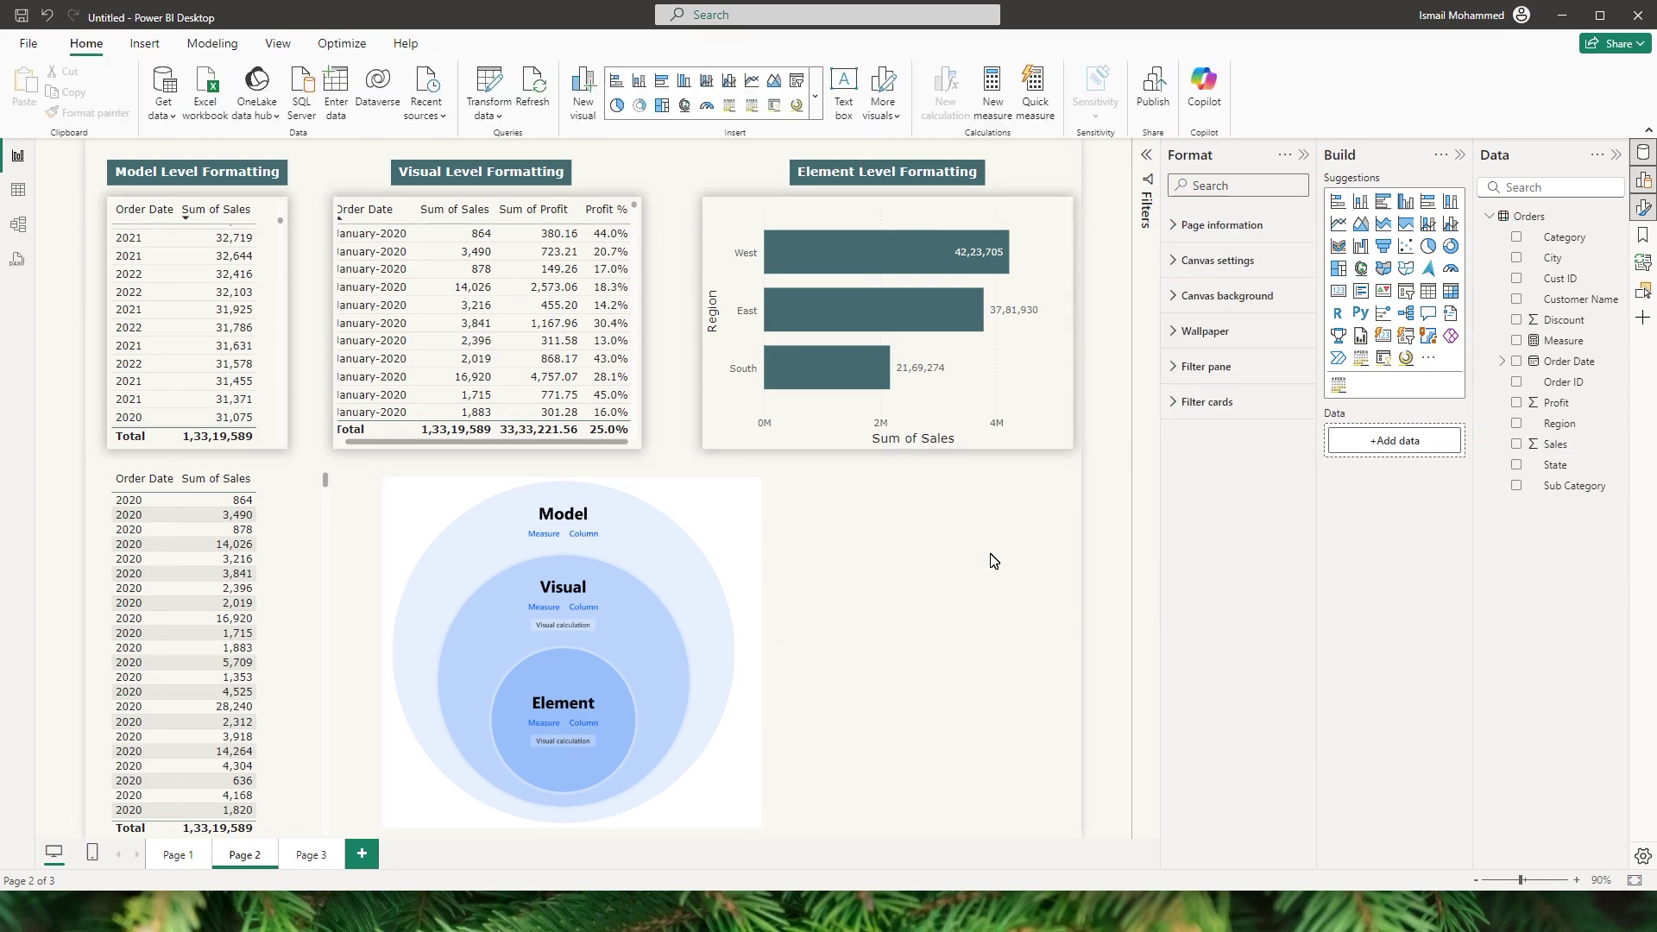